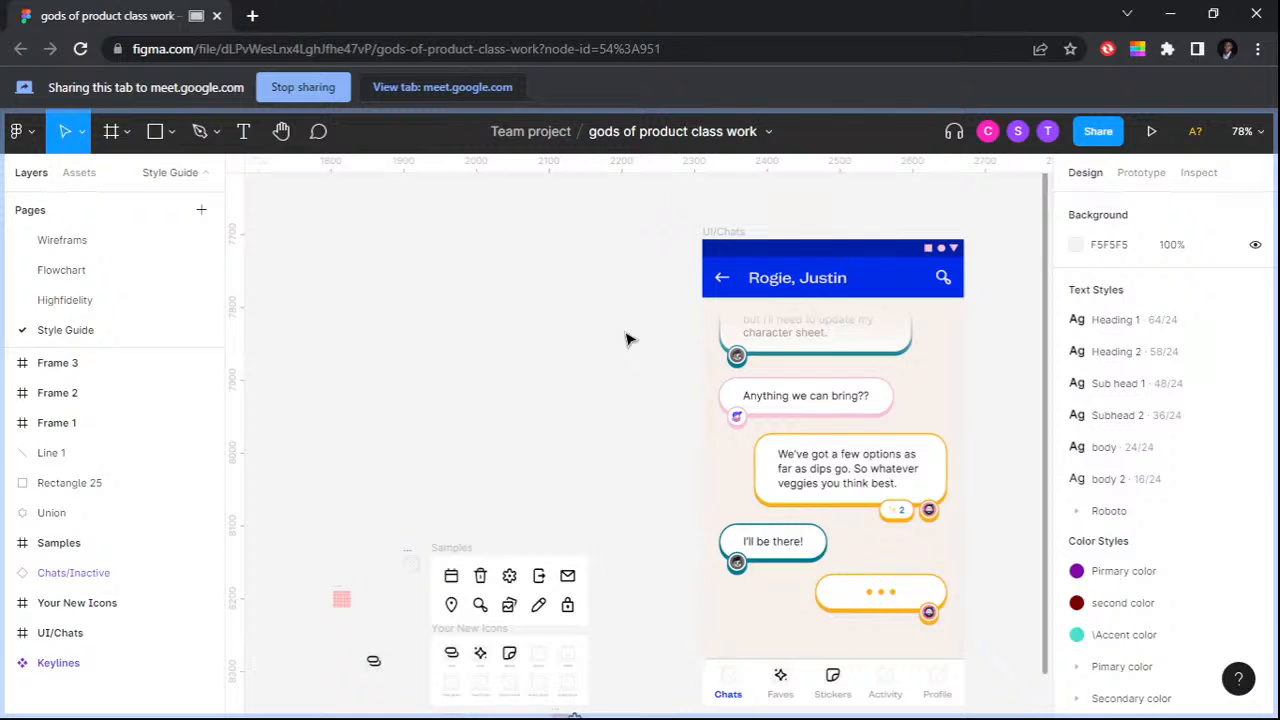
Step: Delete the loose gear outline beside the magnifier icon frame
key(alt+Tab)
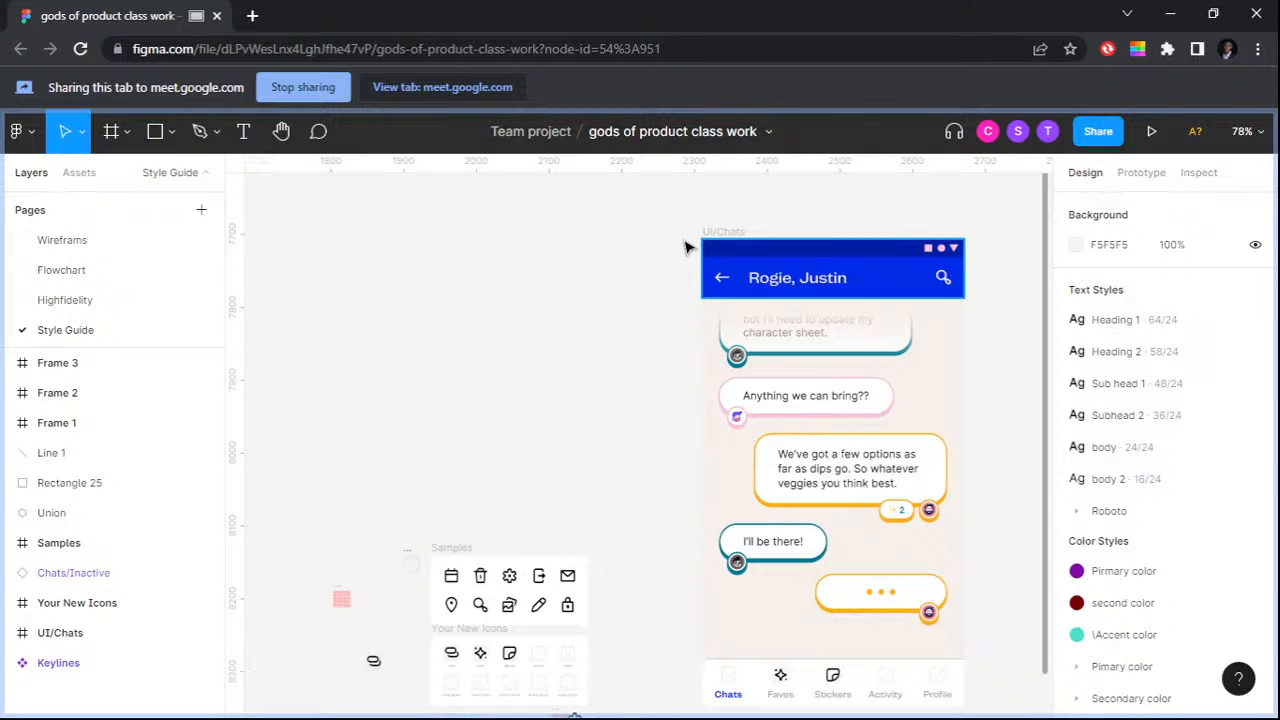
scroll(686, 247, down, 3)
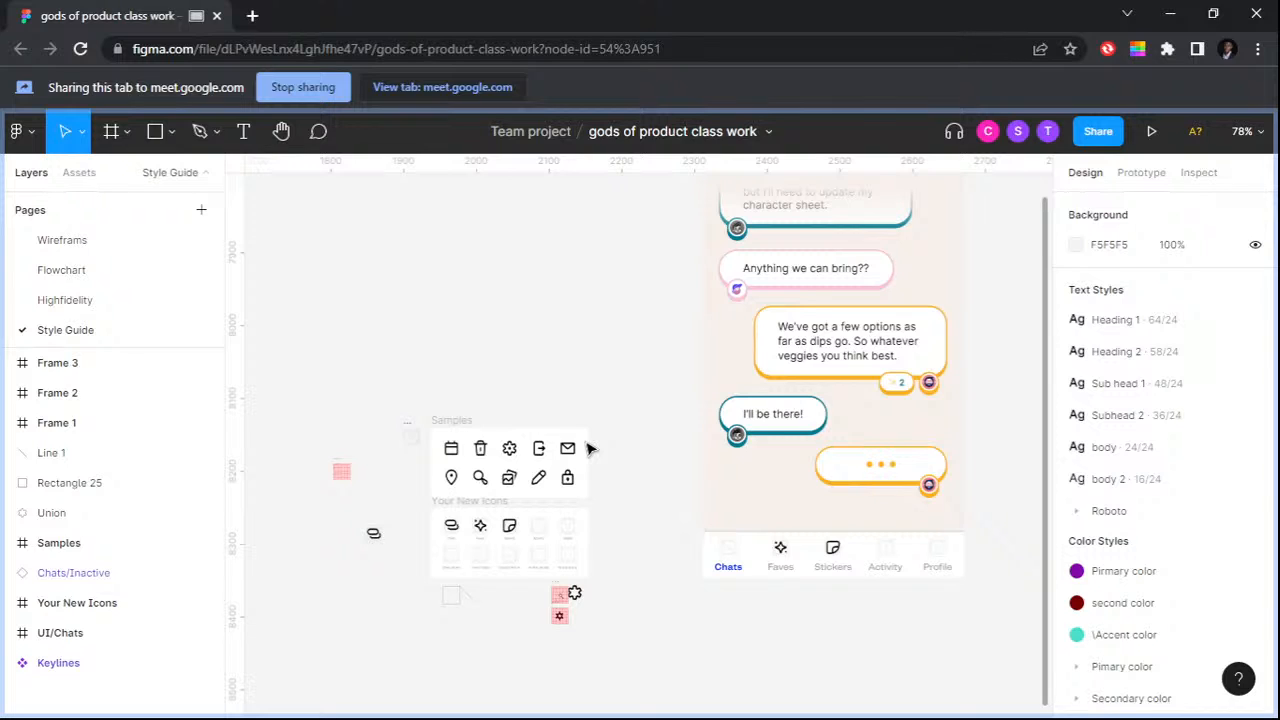
scroll(657, 437, down, 3)
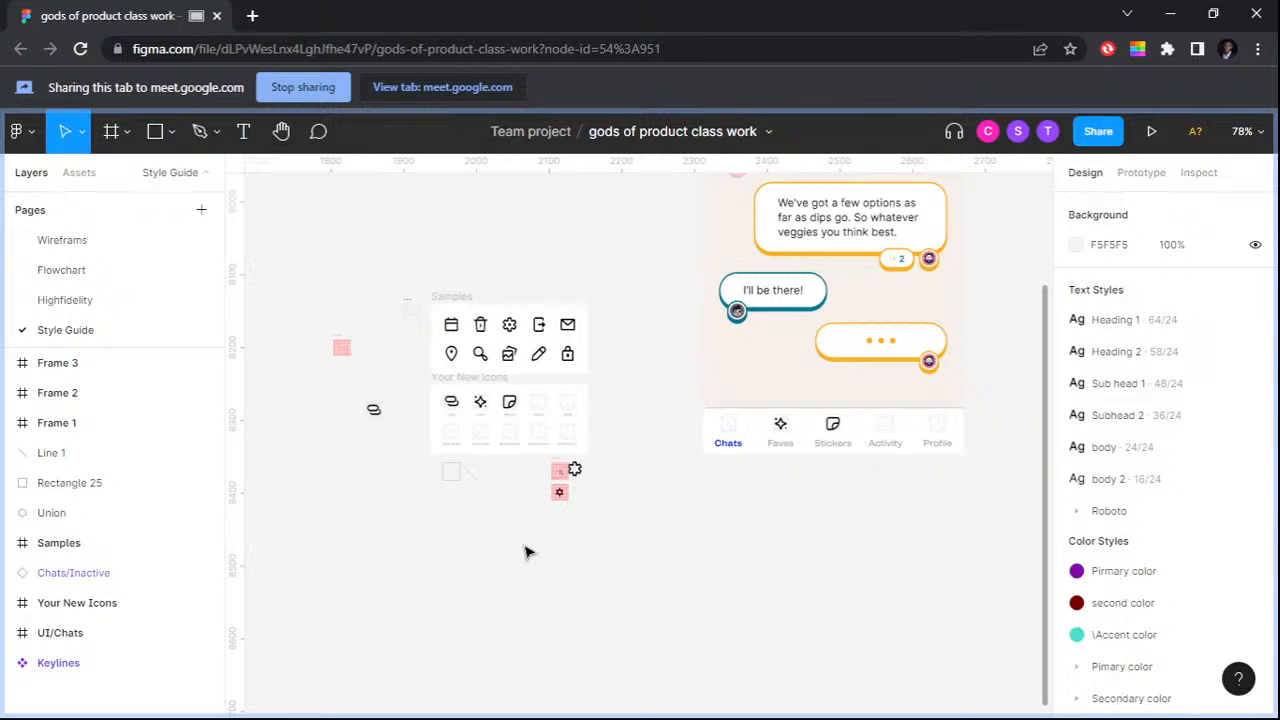
scroll(561, 509, up, 5)
click(642, 345)
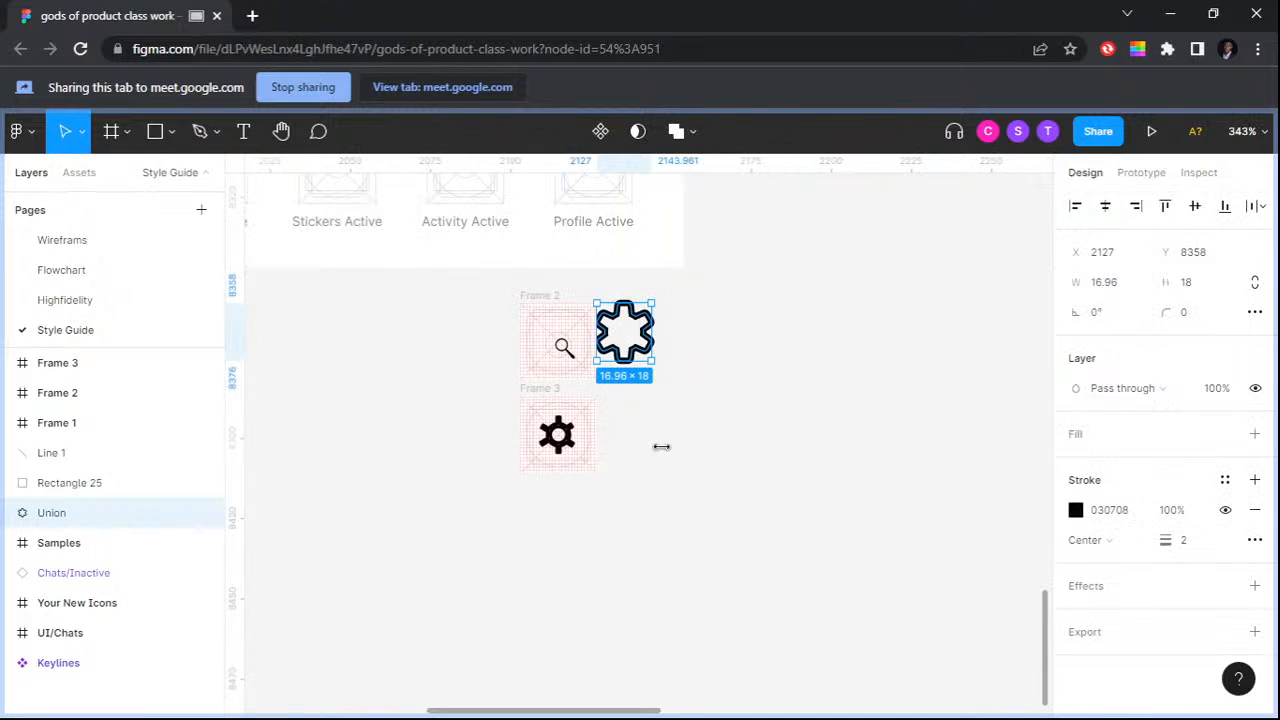
key(Delete)
Step: Delete the gear icon frame below the magnifier icon frame
drag(492, 408, 487, 395)
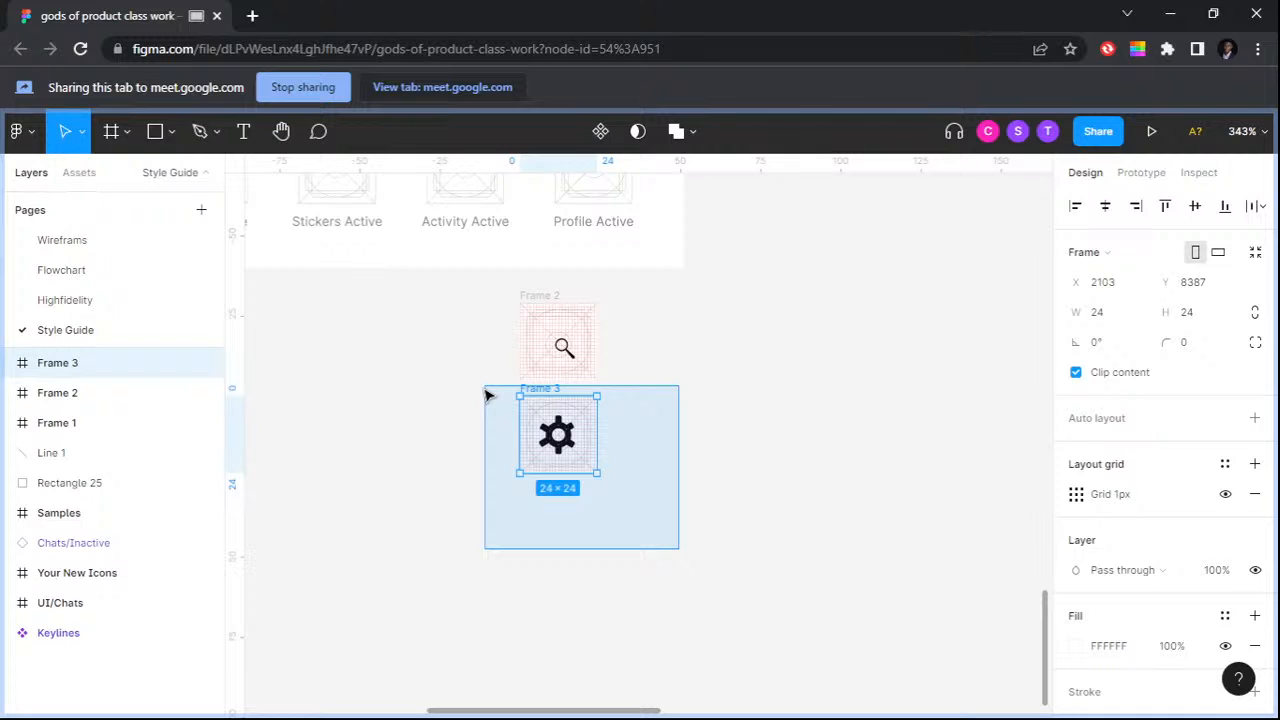
drag(486, 395, 486, 395)
key(Delete)
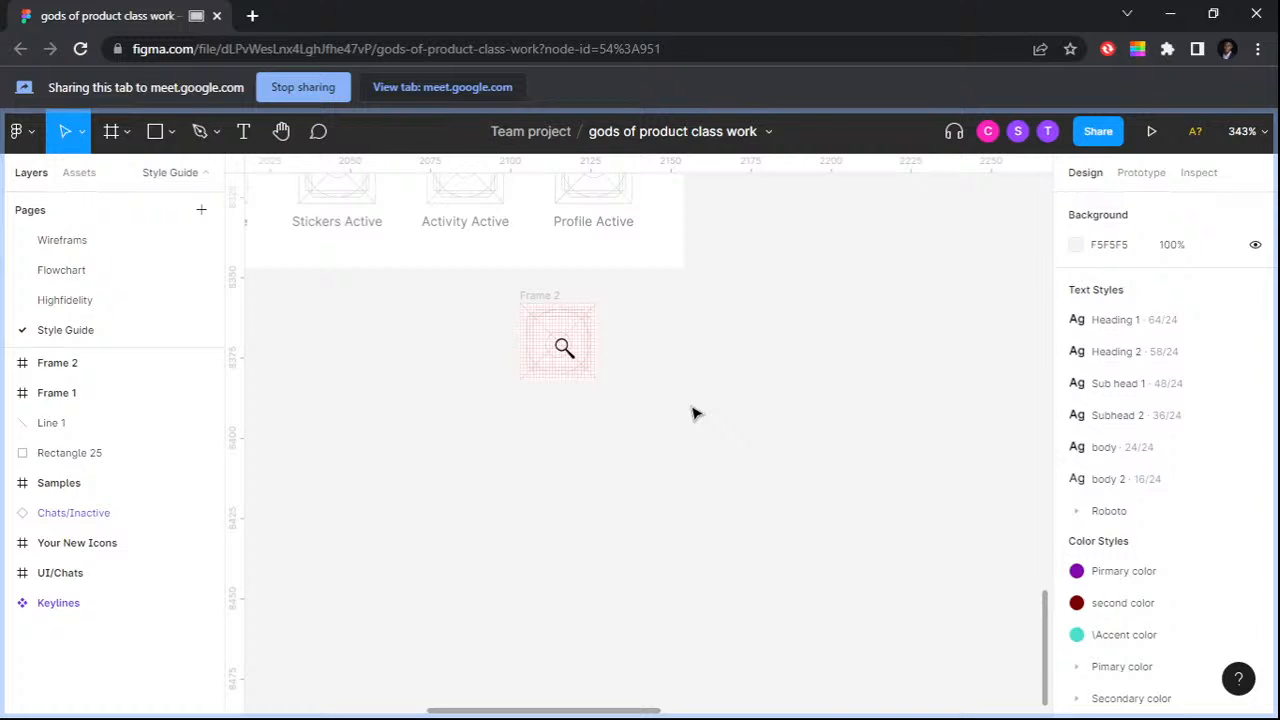
scroll(575, 318, up, 5)
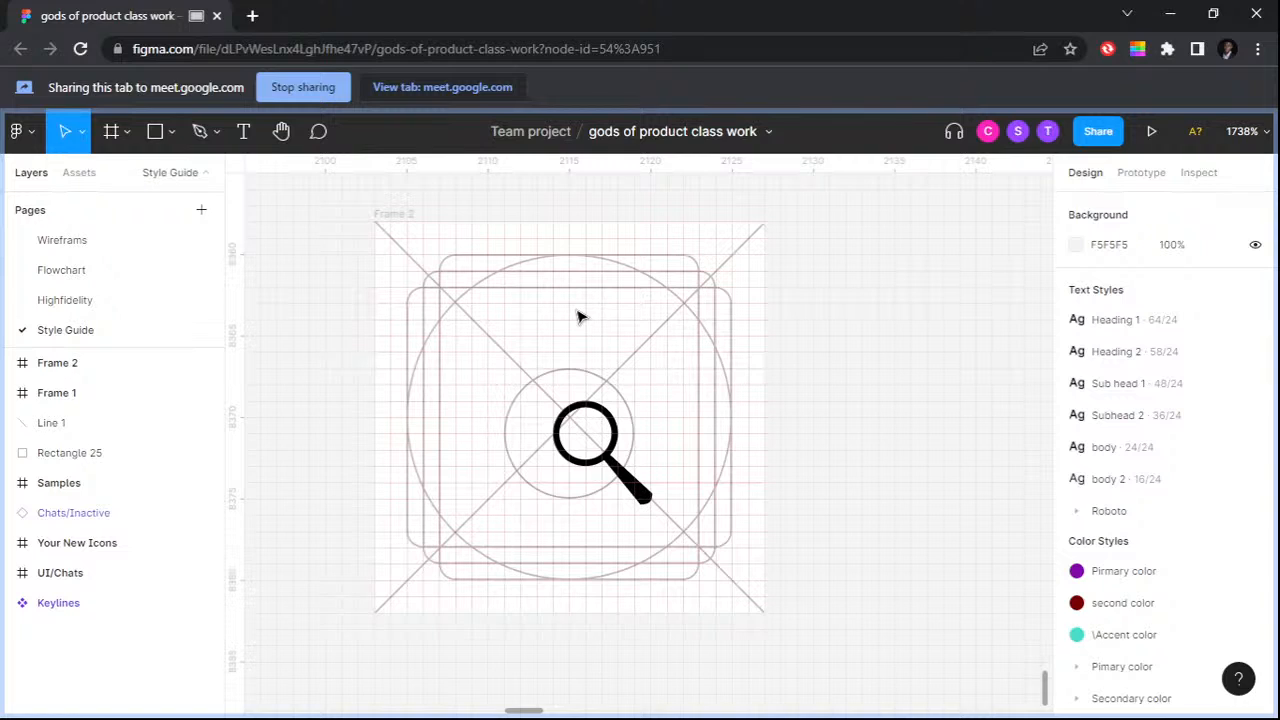
key(alt+Tab)
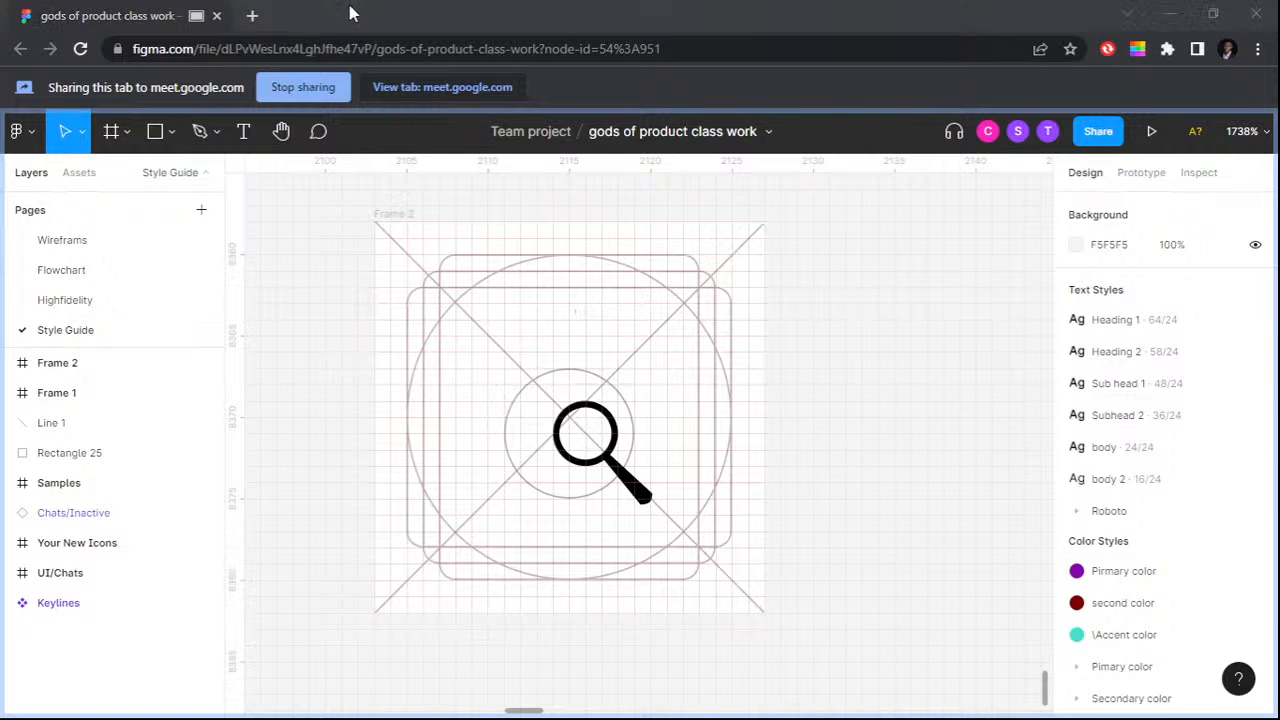
key(alt+Tab)
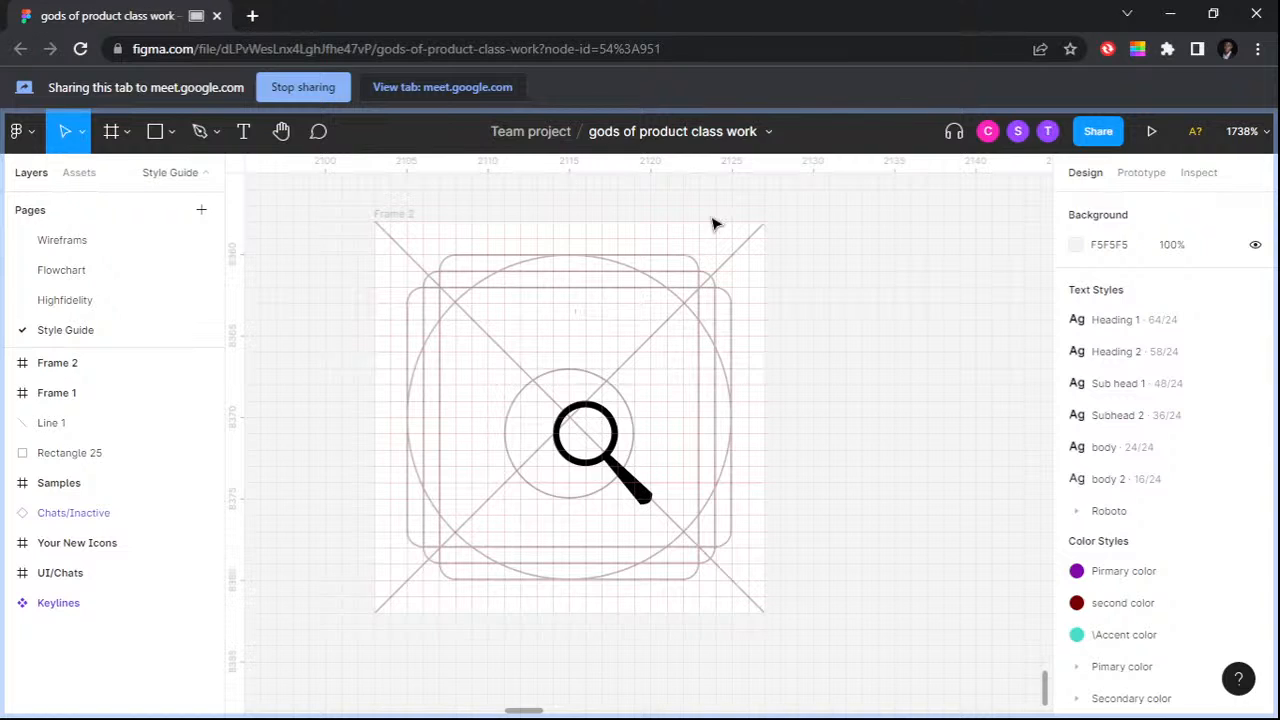
key(alt+Tab)
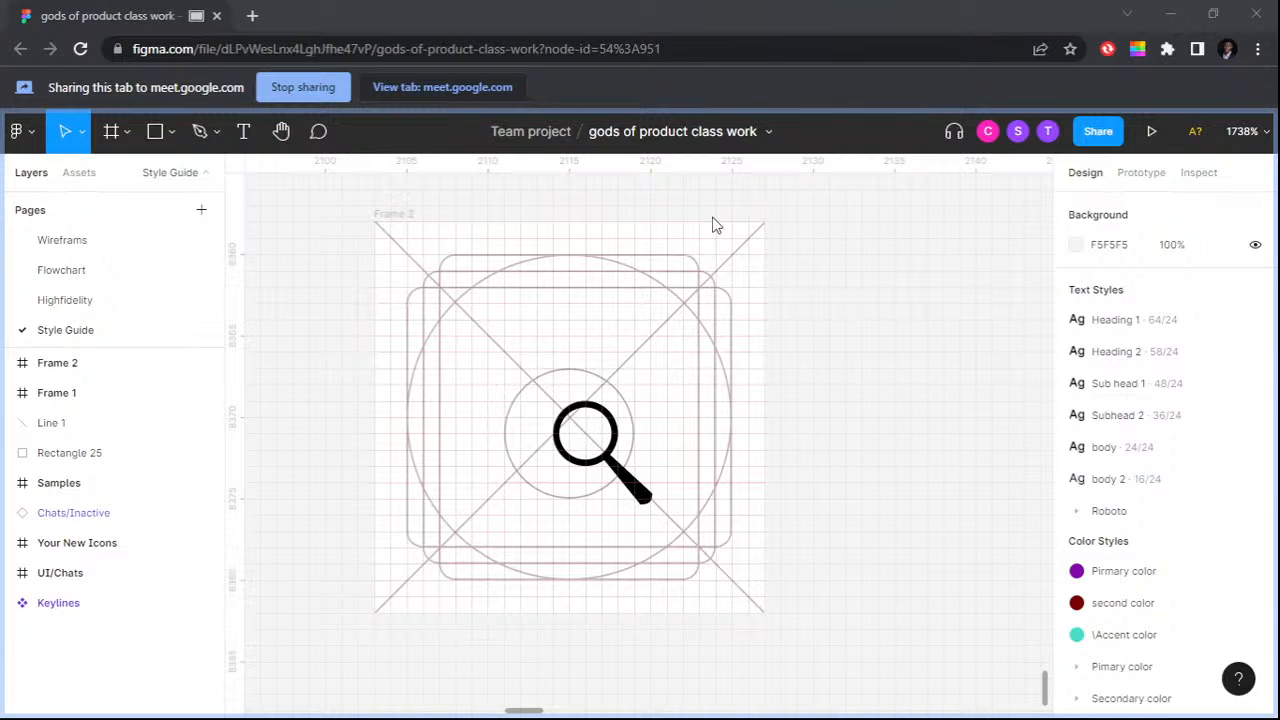
key(alt+Tab)
Step: Draw a new frame about 8 × 10 on the empty canvas below the magnifier icon frame
scroll(728, 397, down, 5)
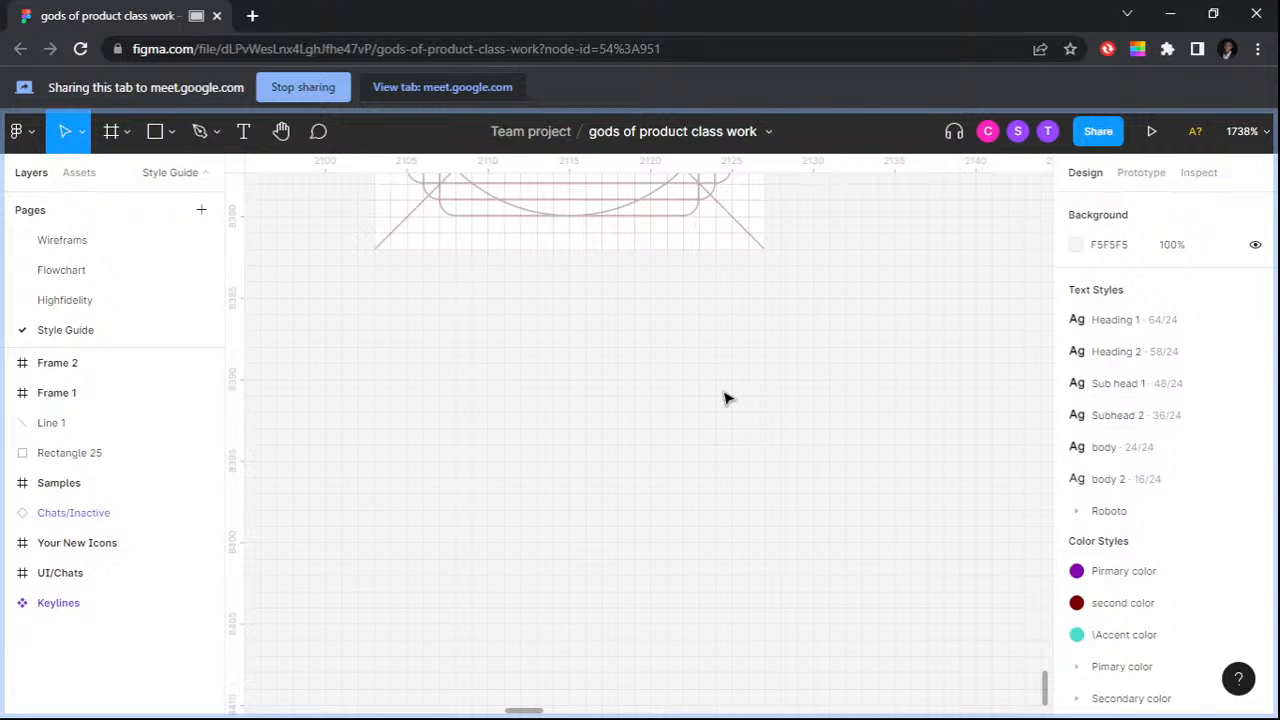
scroll(728, 397, down, 1)
click(127, 131)
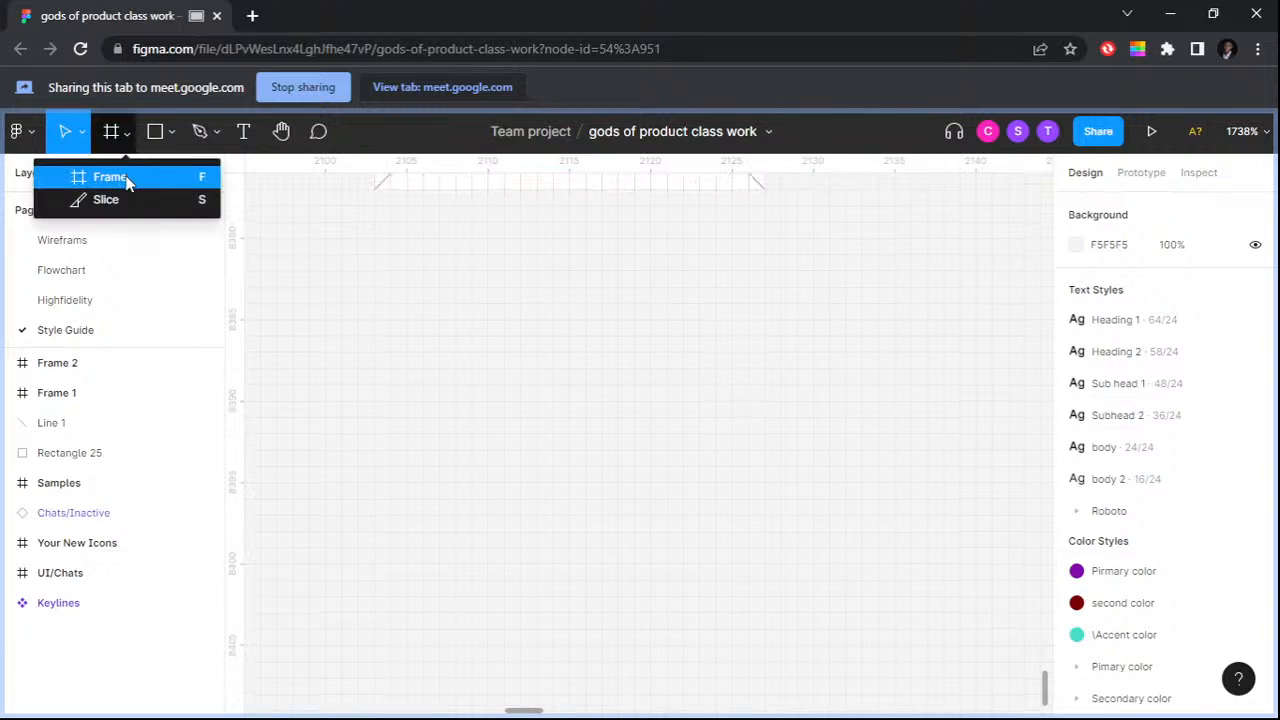
click(110, 177)
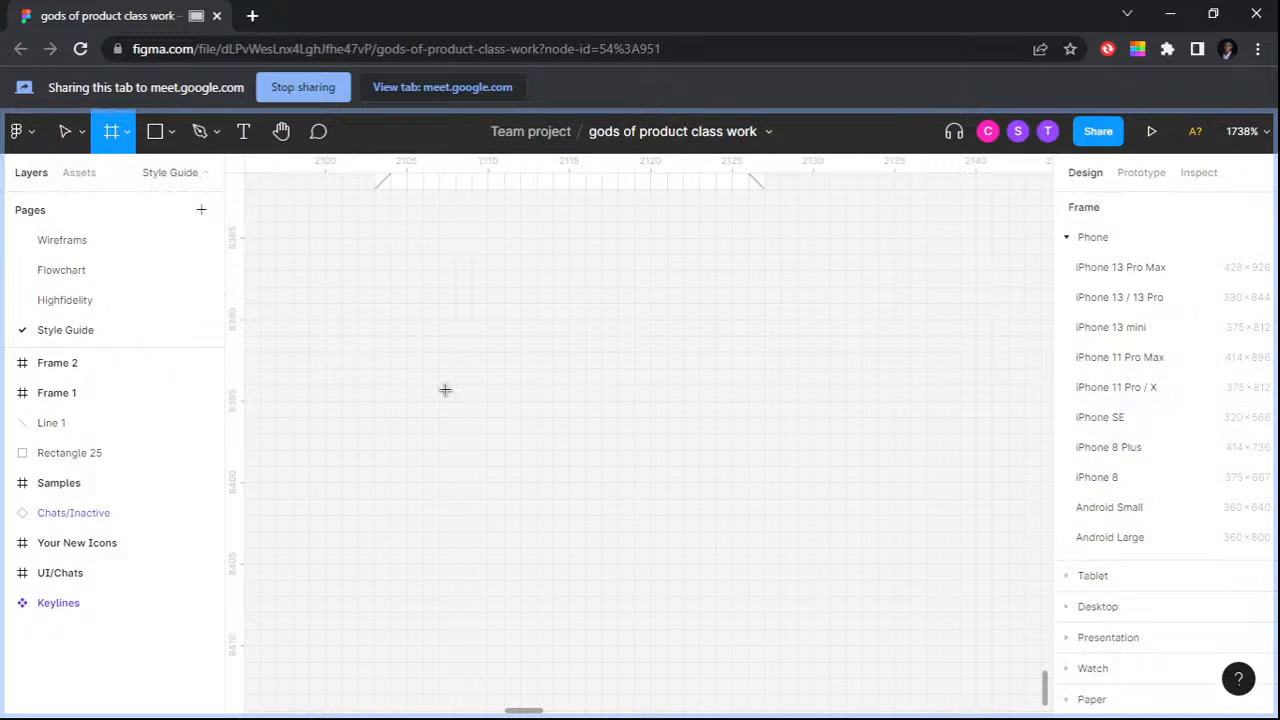
drag(455, 351, 585, 514)
Step: Set the new frame's width and height to 24 each
click(1090, 318)
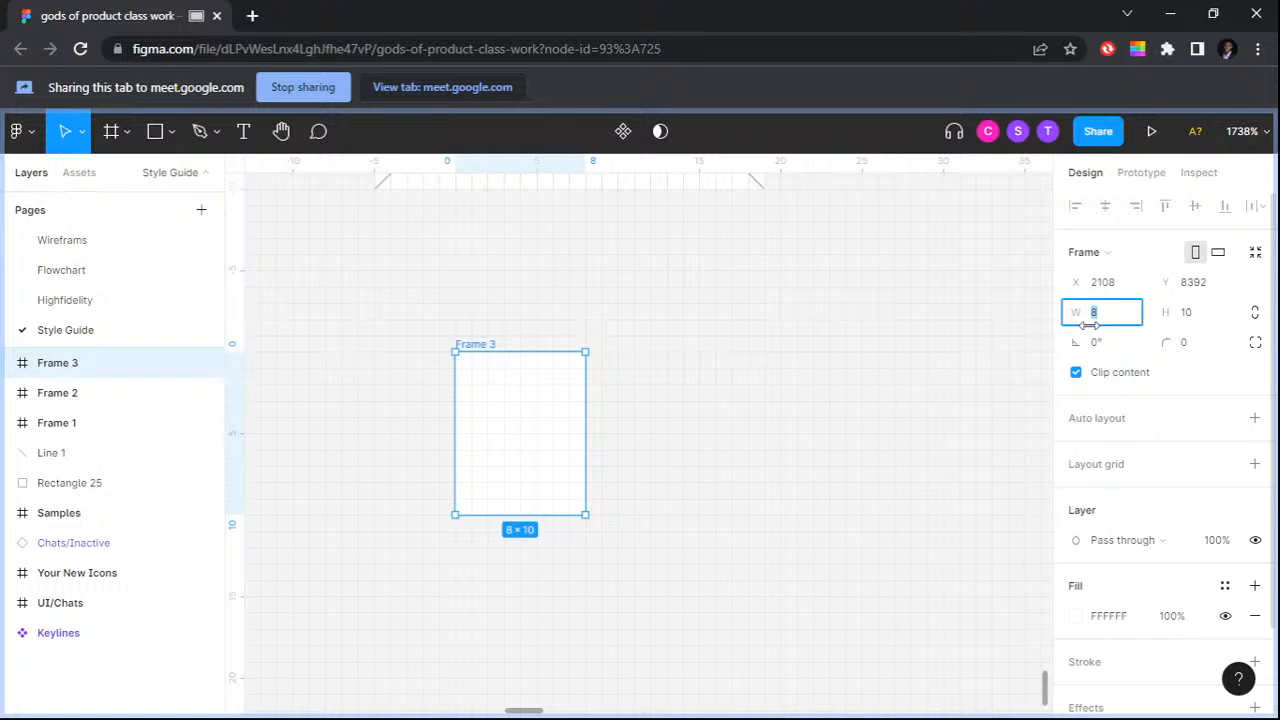
text(24)
click(1167, 313)
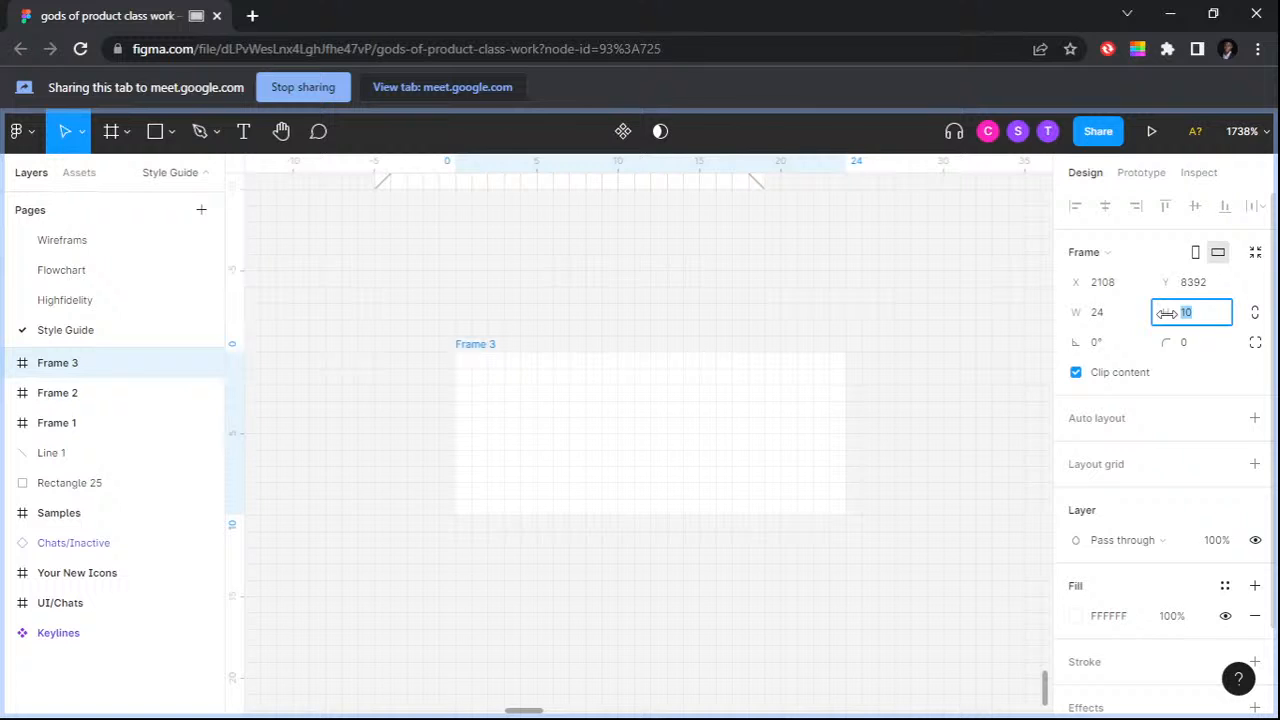
text(24)
key(Return)
key(shift+2)
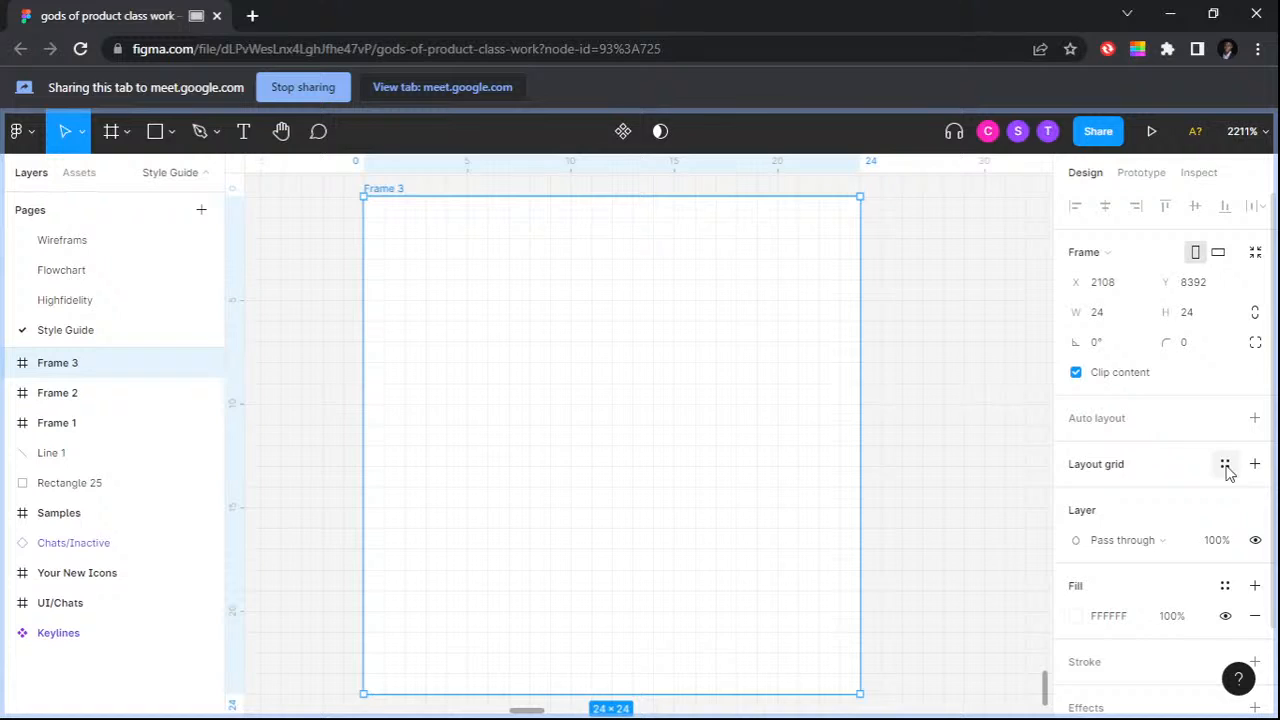
Step: Add a layout grid with a size of 1 px to the 24 × 24 frame
click(1225, 465)
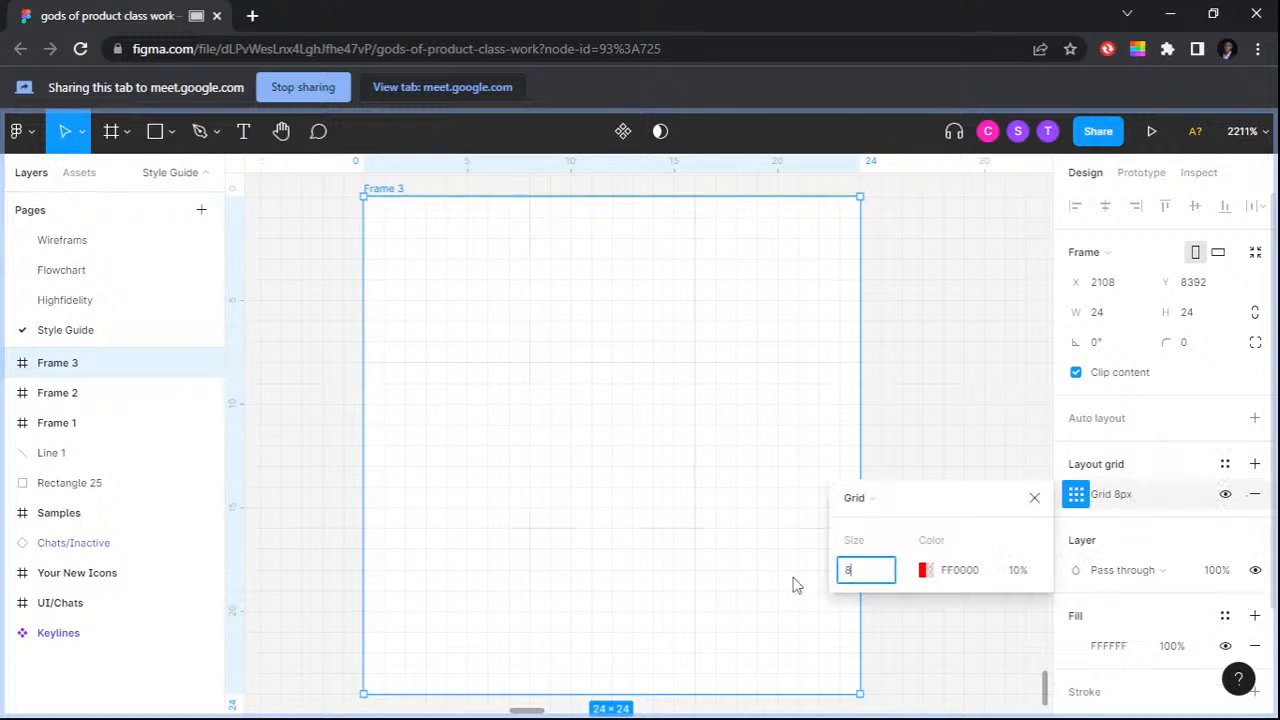
text(1)
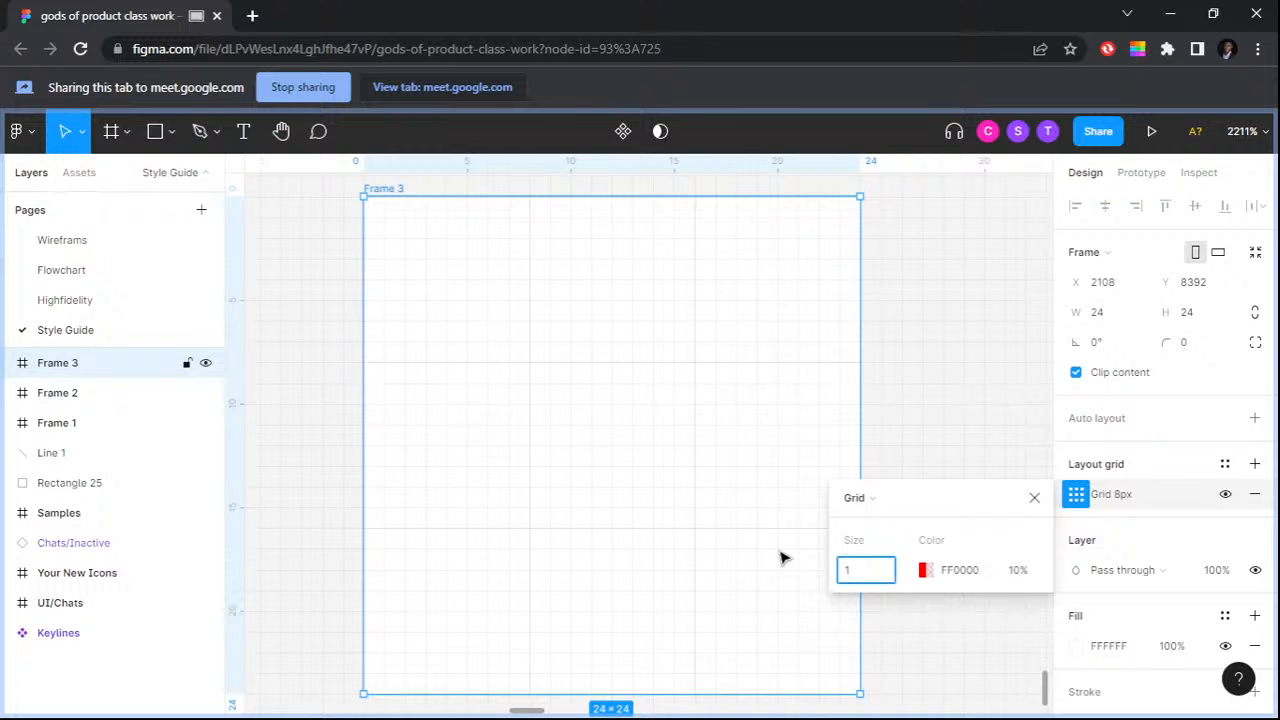
key(Return)
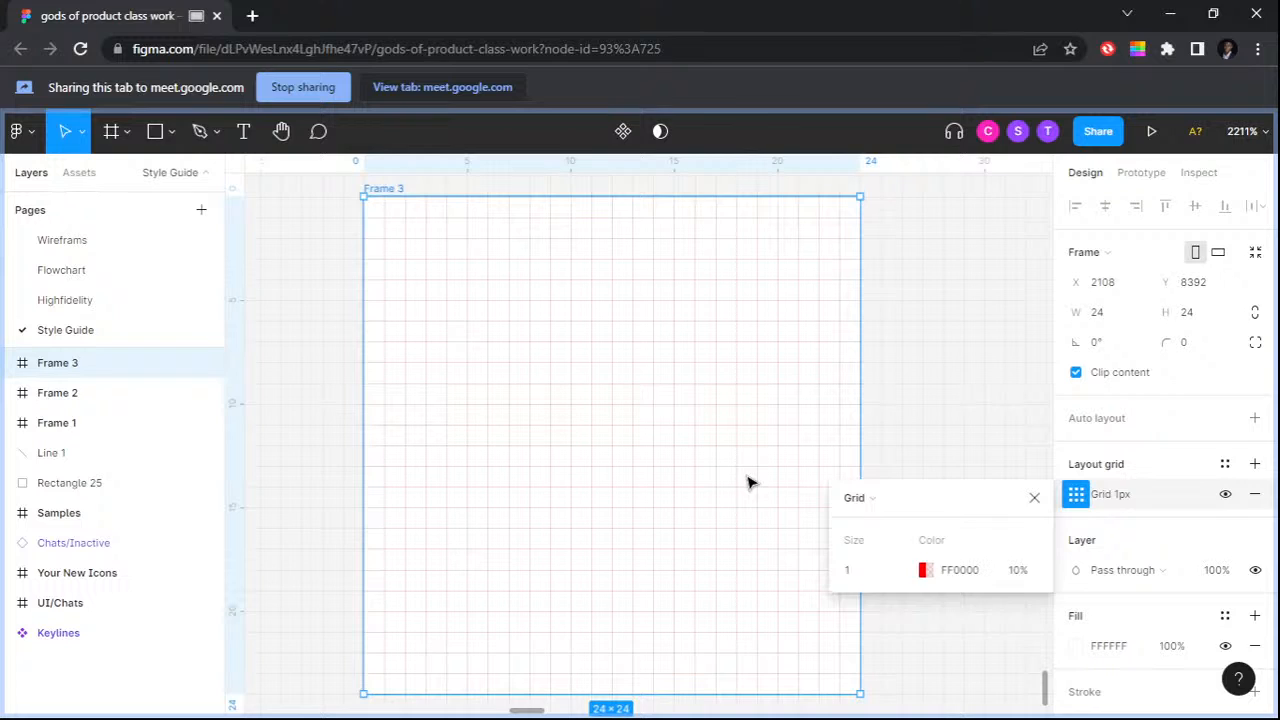
click(653, 137)
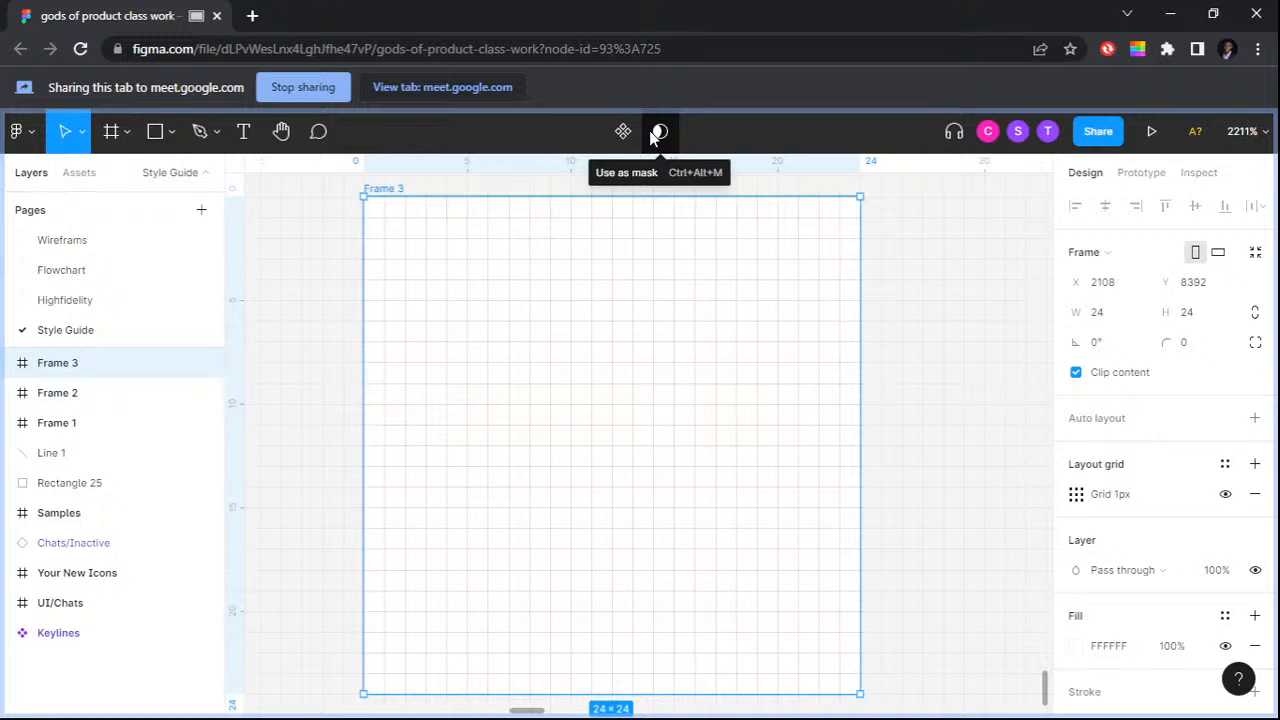
Step: Draw a diagonal line across the gridded frame from its top-left corner to its bottom-right corner
scroll(559, 386, down, 1)
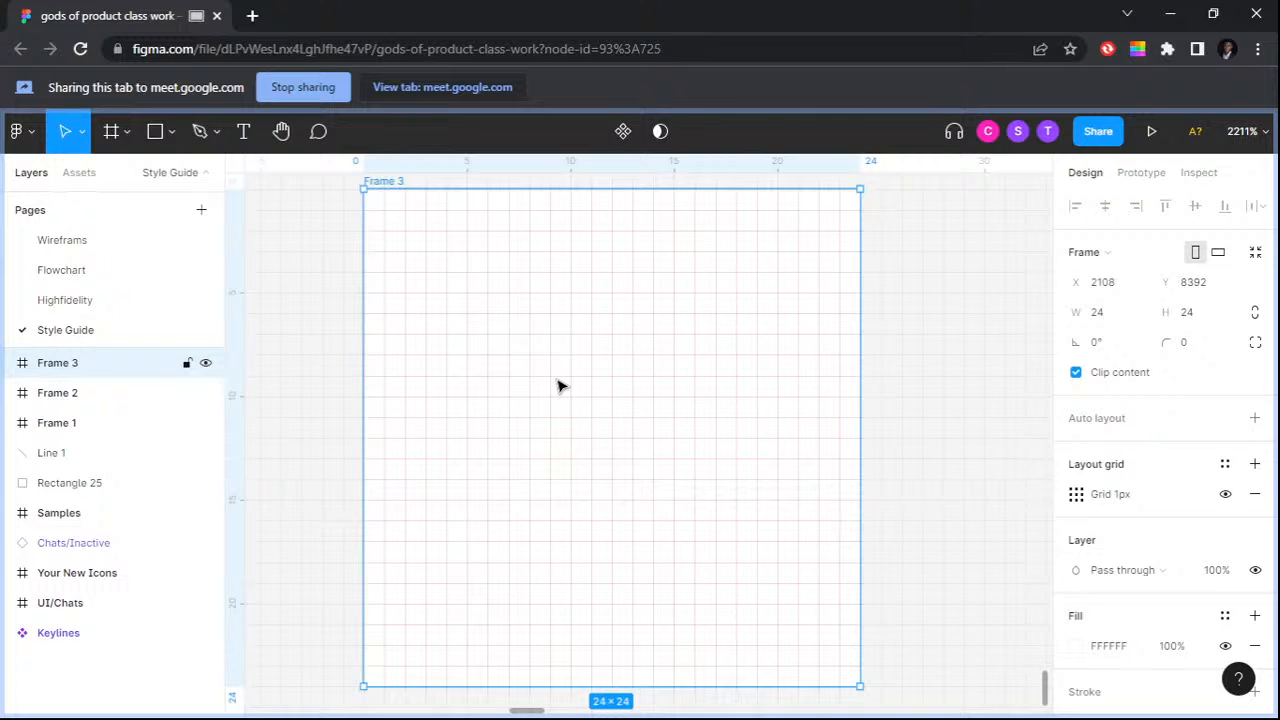
scroll(545, 355, down, 1)
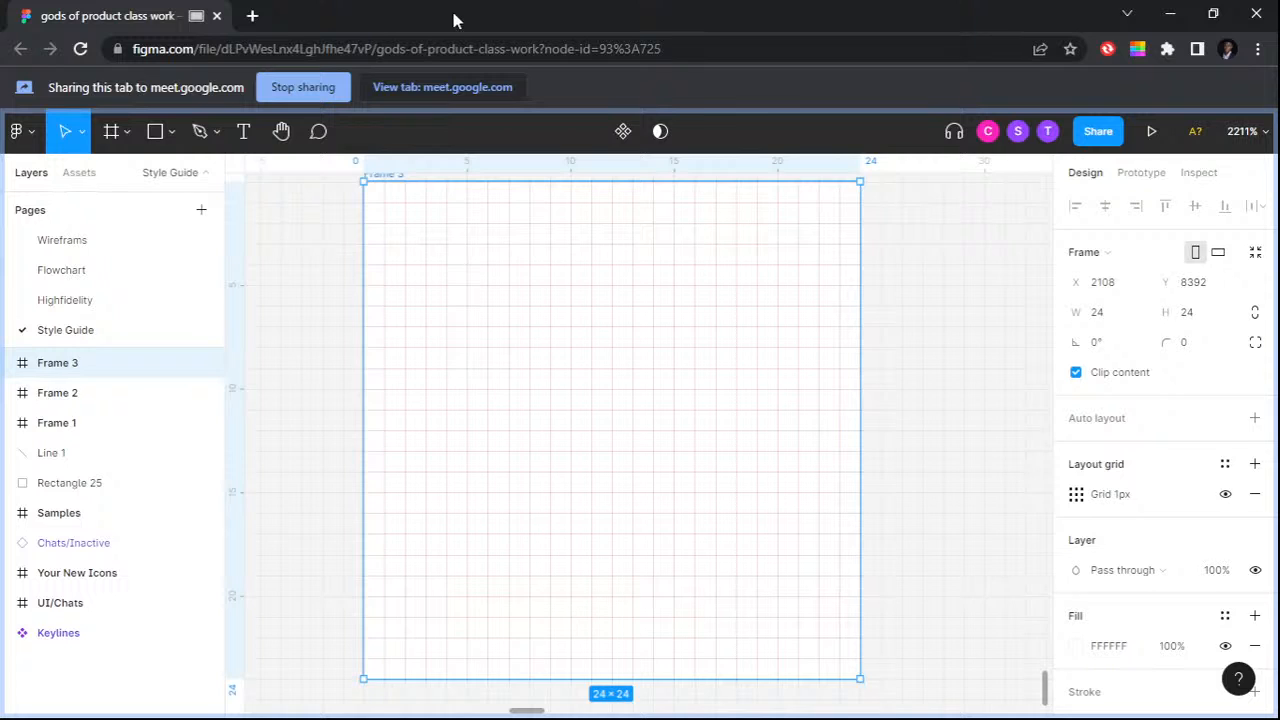
scroll(583, 383, up, 1)
click(170, 131)
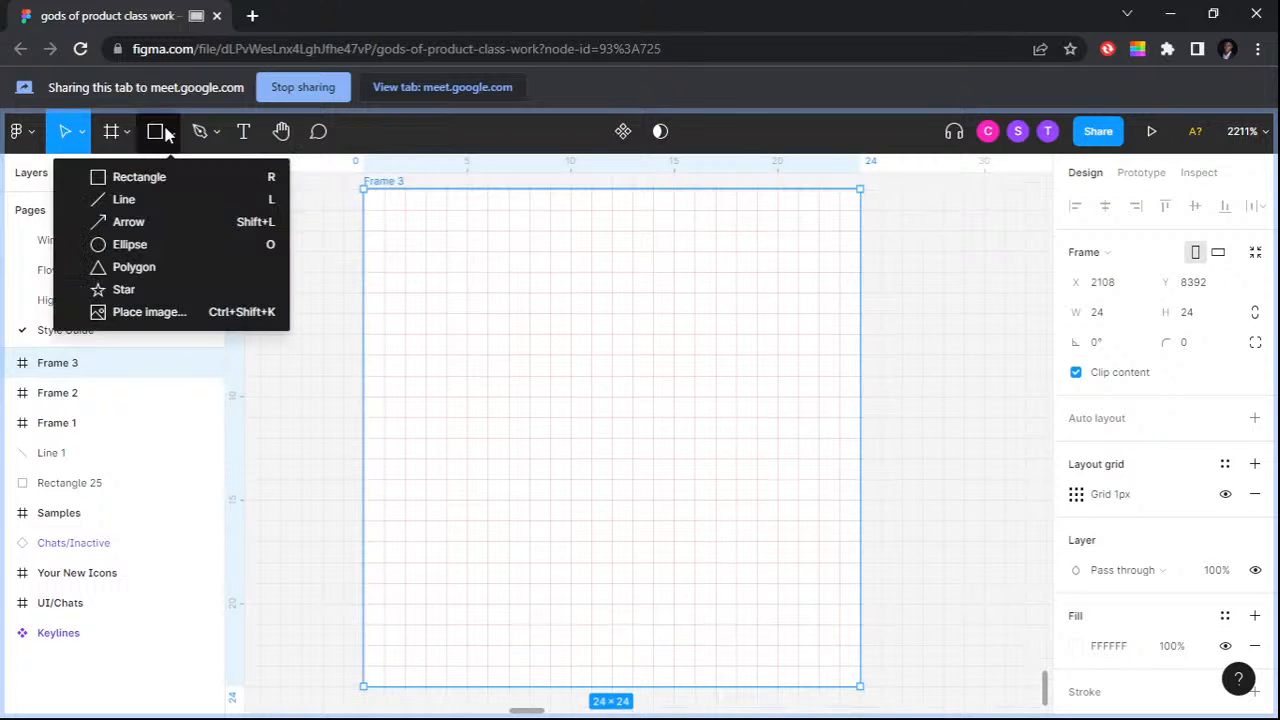
click(140, 202)
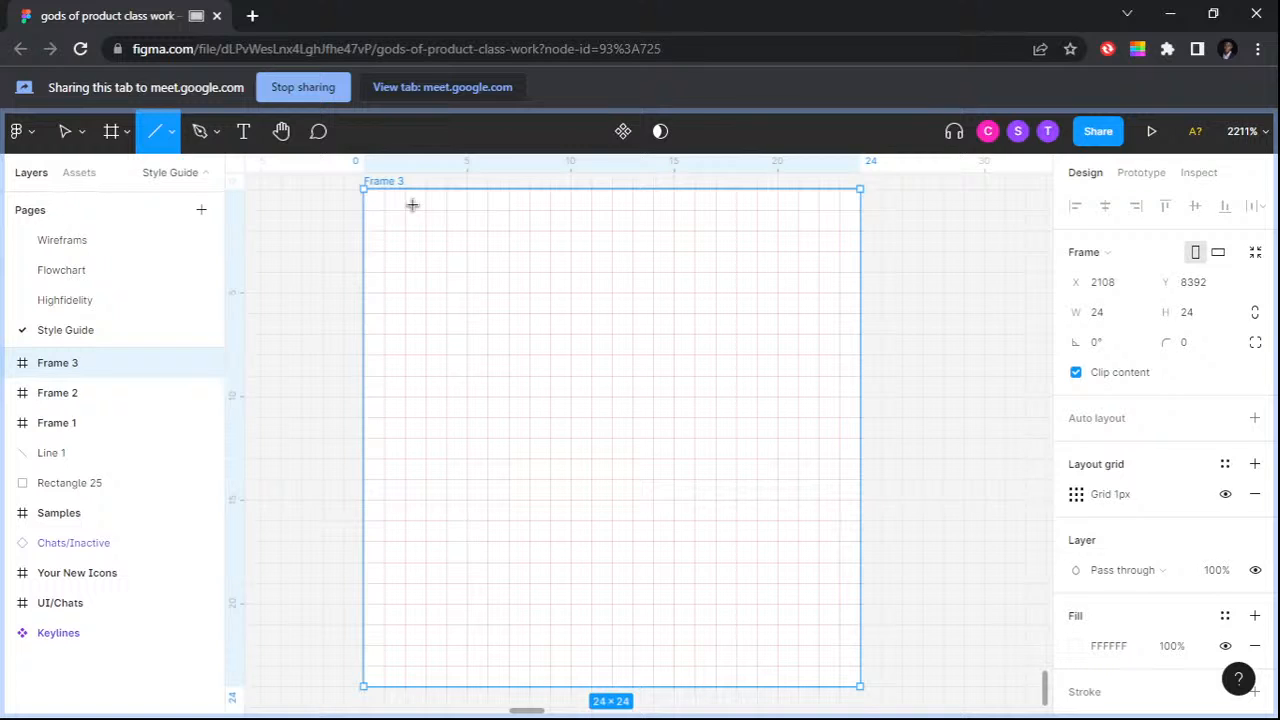
drag(364, 189, 857, 690)
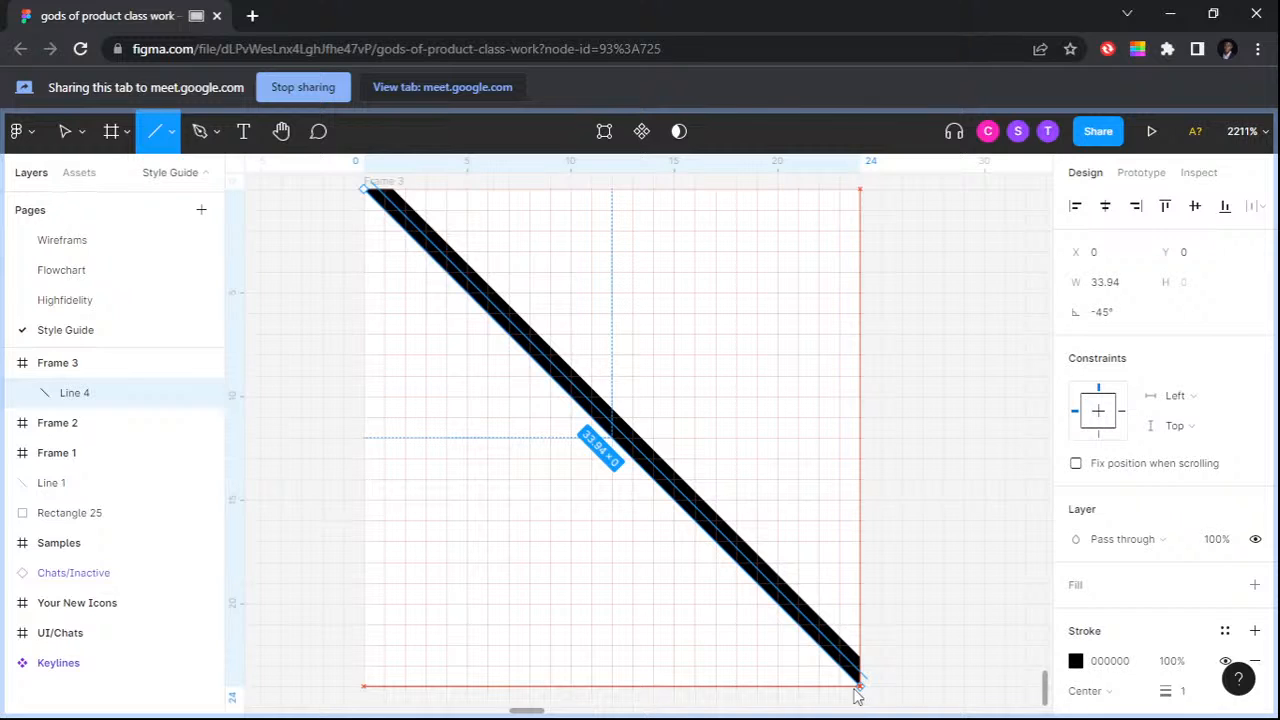
drag(855, 690, 857, 690)
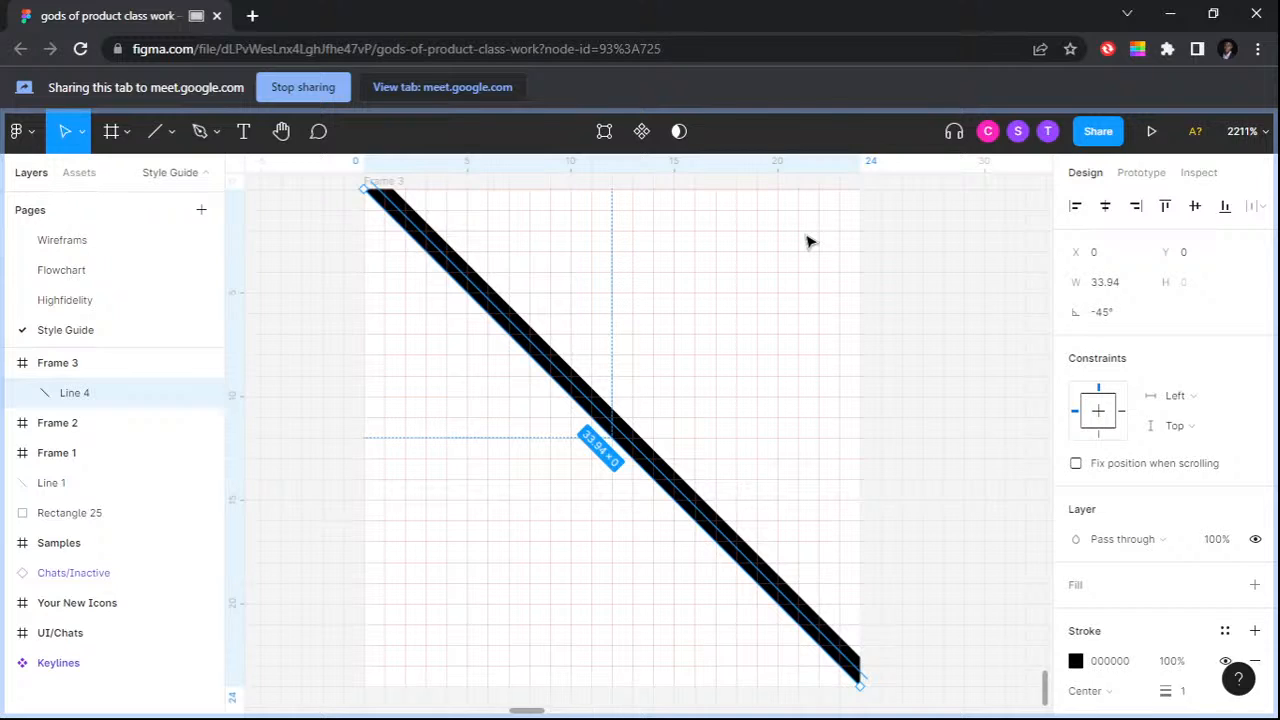
Step: Set the diagonal line's stroke weight to 0.1 and its stroke alignment to Outside
scroll(1211, 563, down, 3)
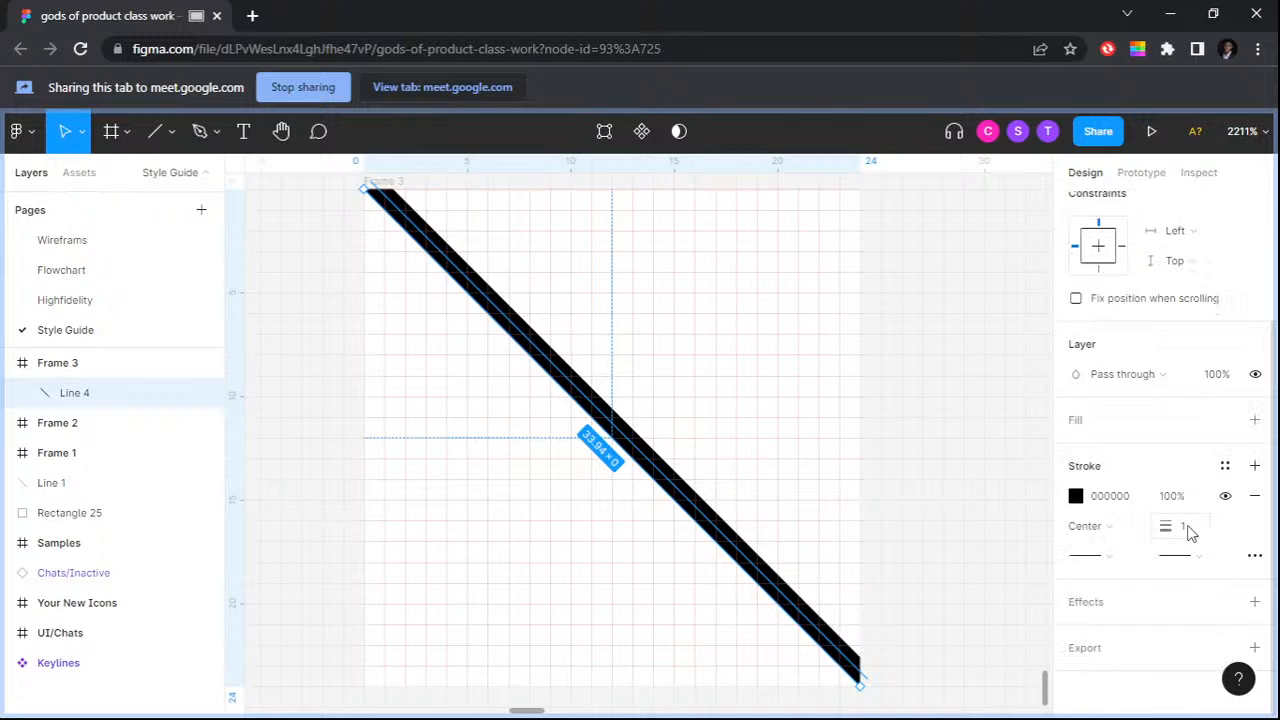
click(1188, 528)
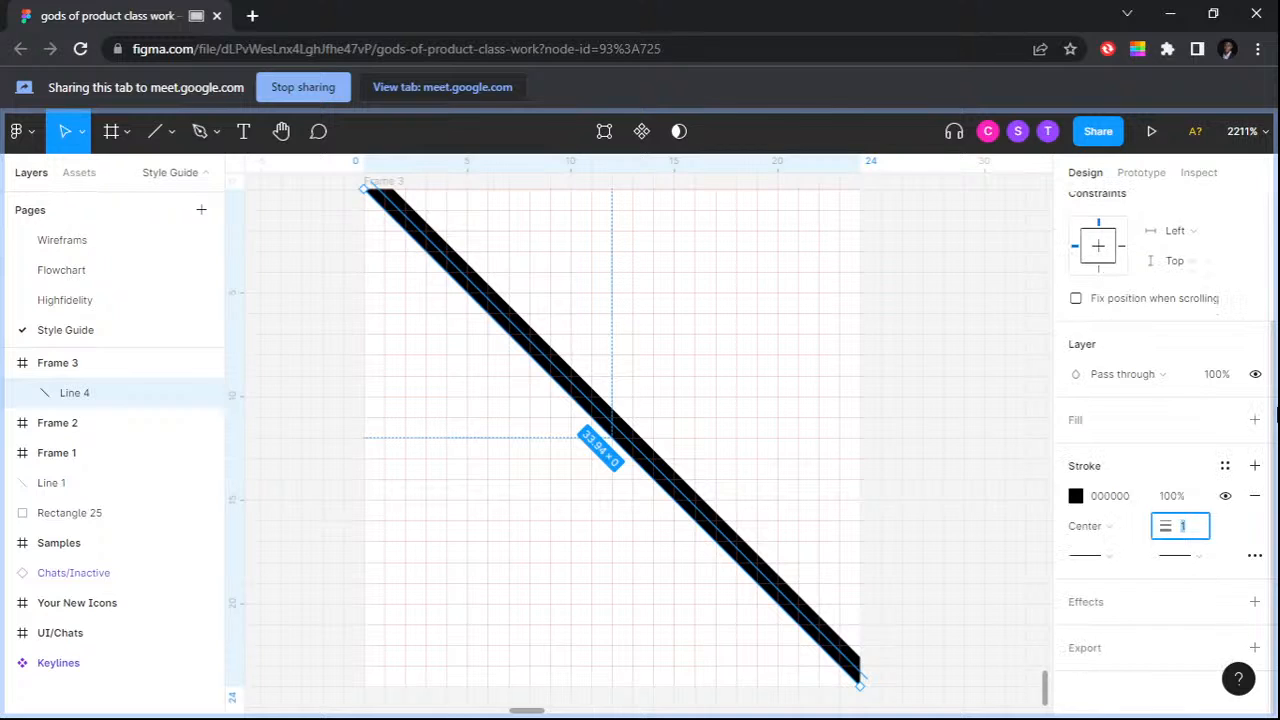
text(0.1)
key(Return)
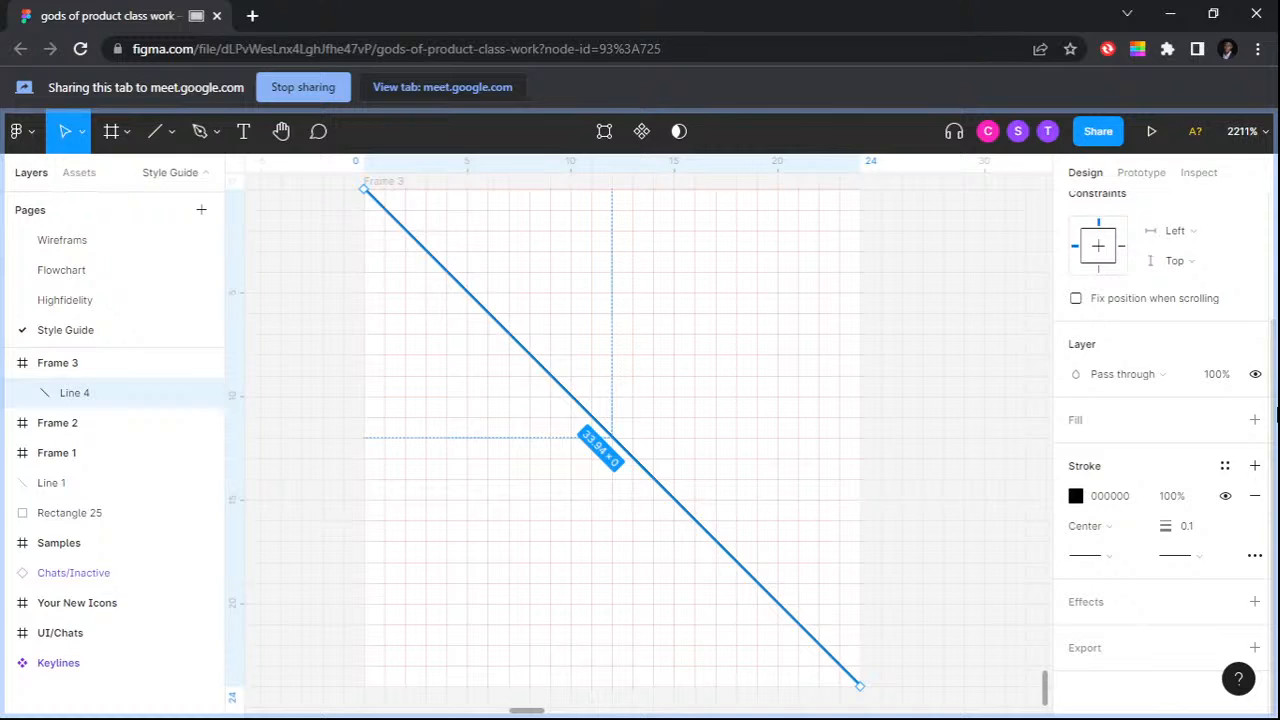
click(1095, 526)
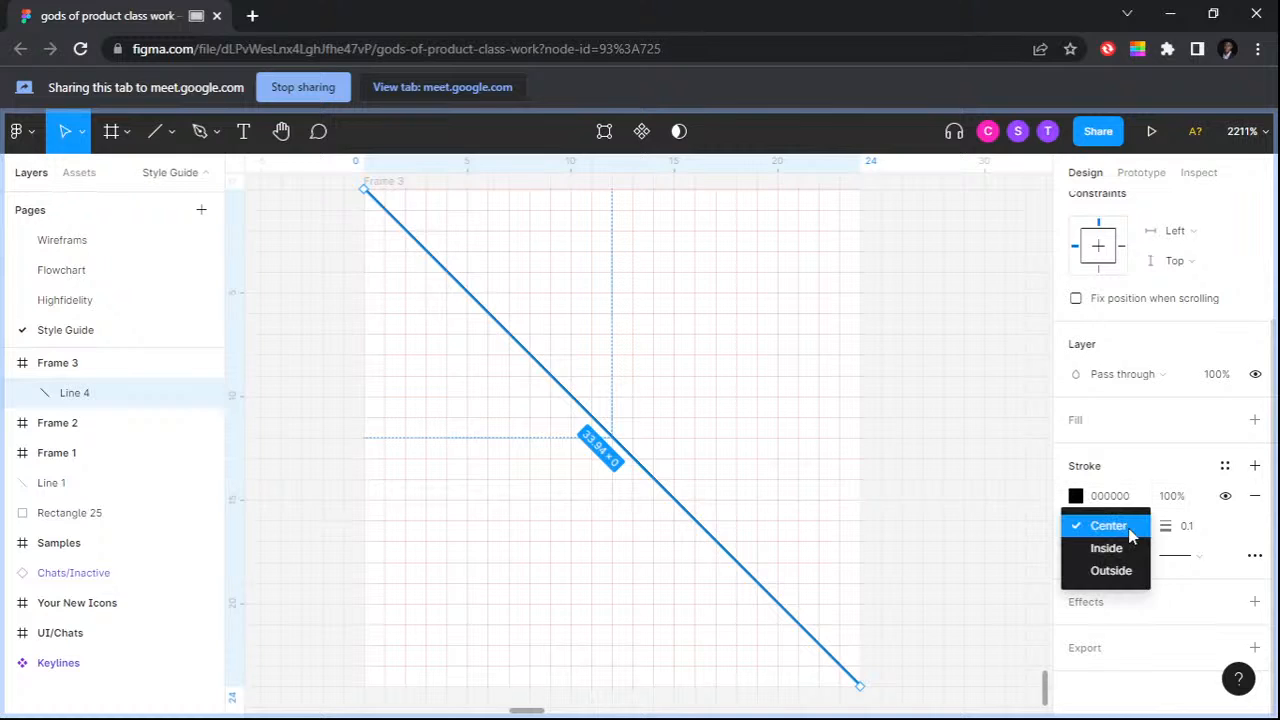
click(1110, 570)
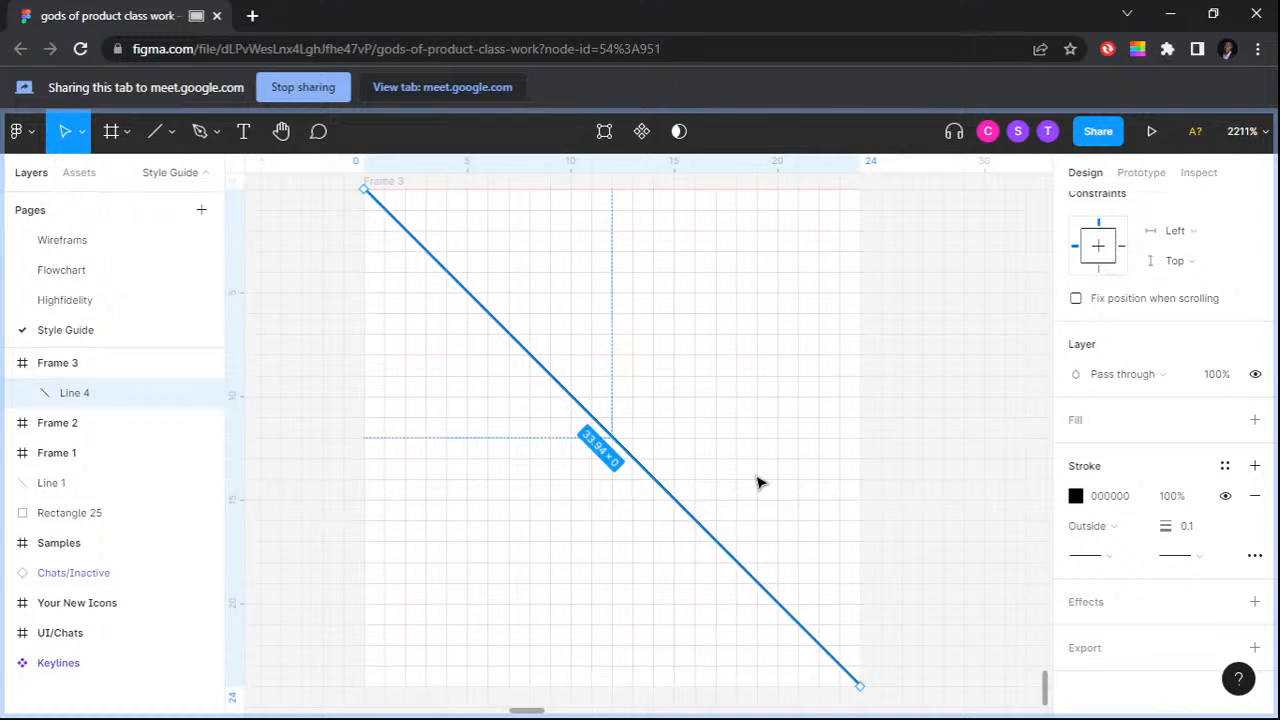
click(758, 483)
scroll(758, 483, down, 1)
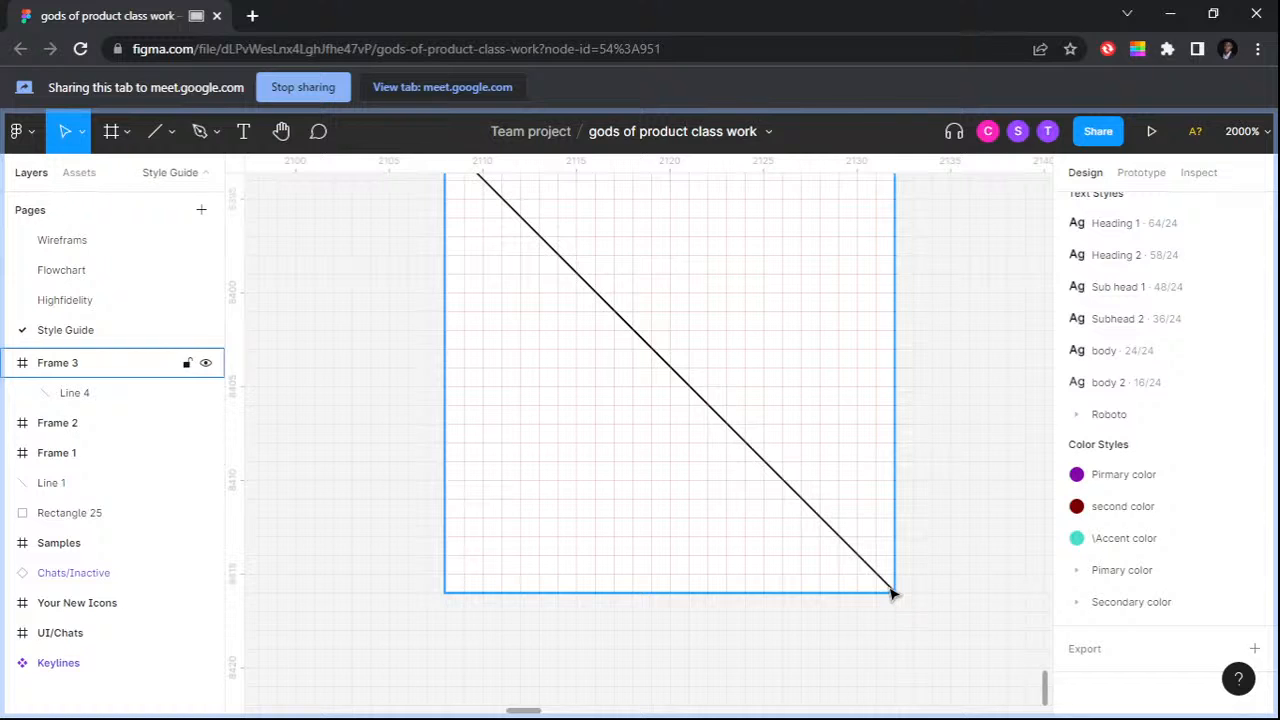
key(shift+2)
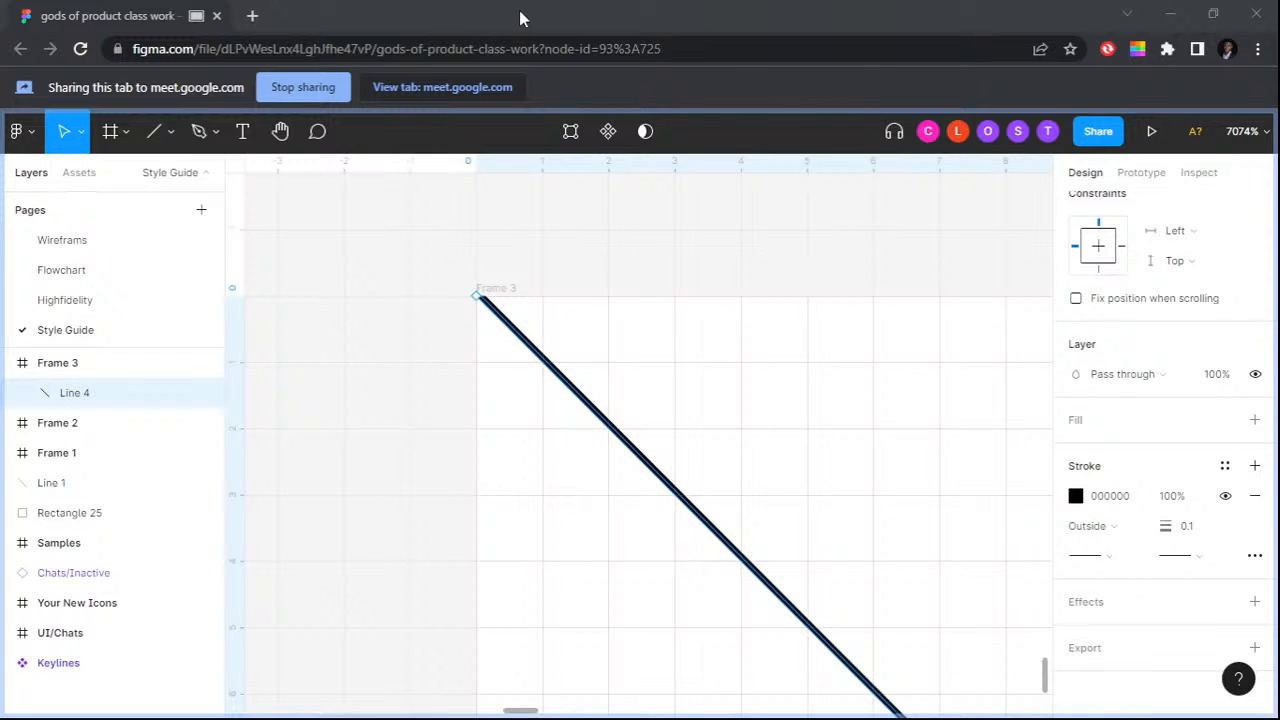
key(shift+2)
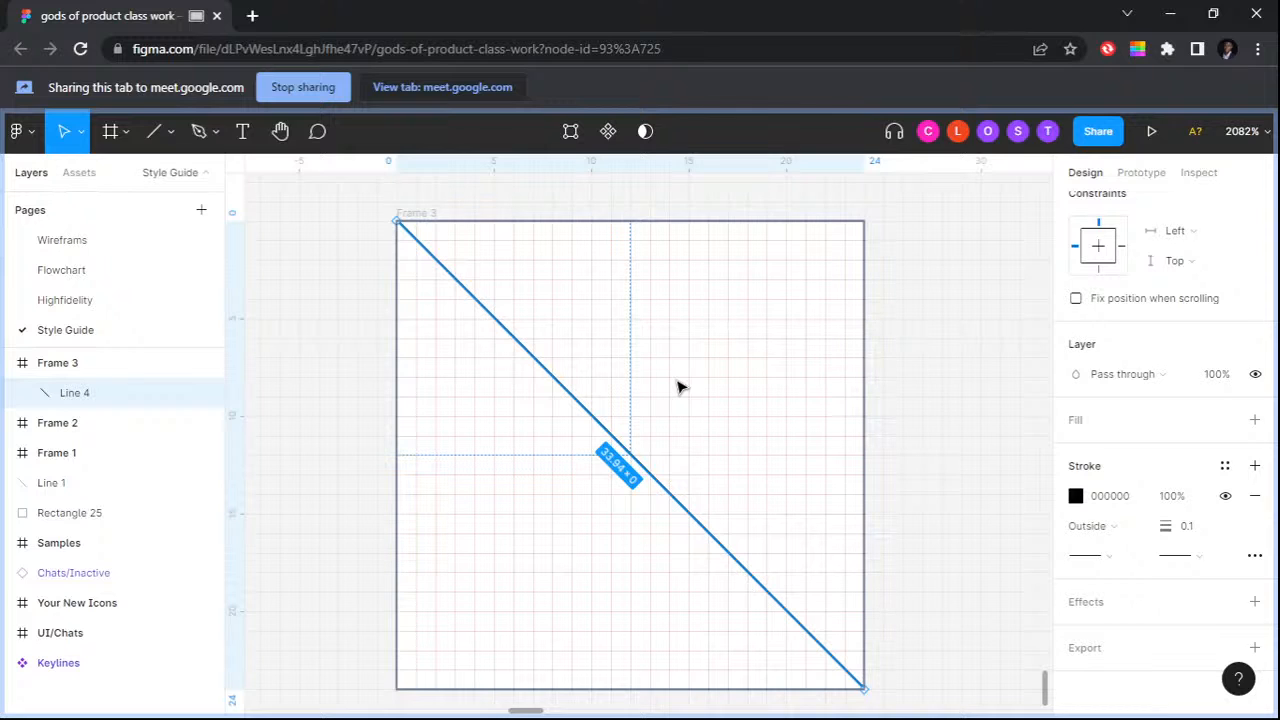
click(680, 387)
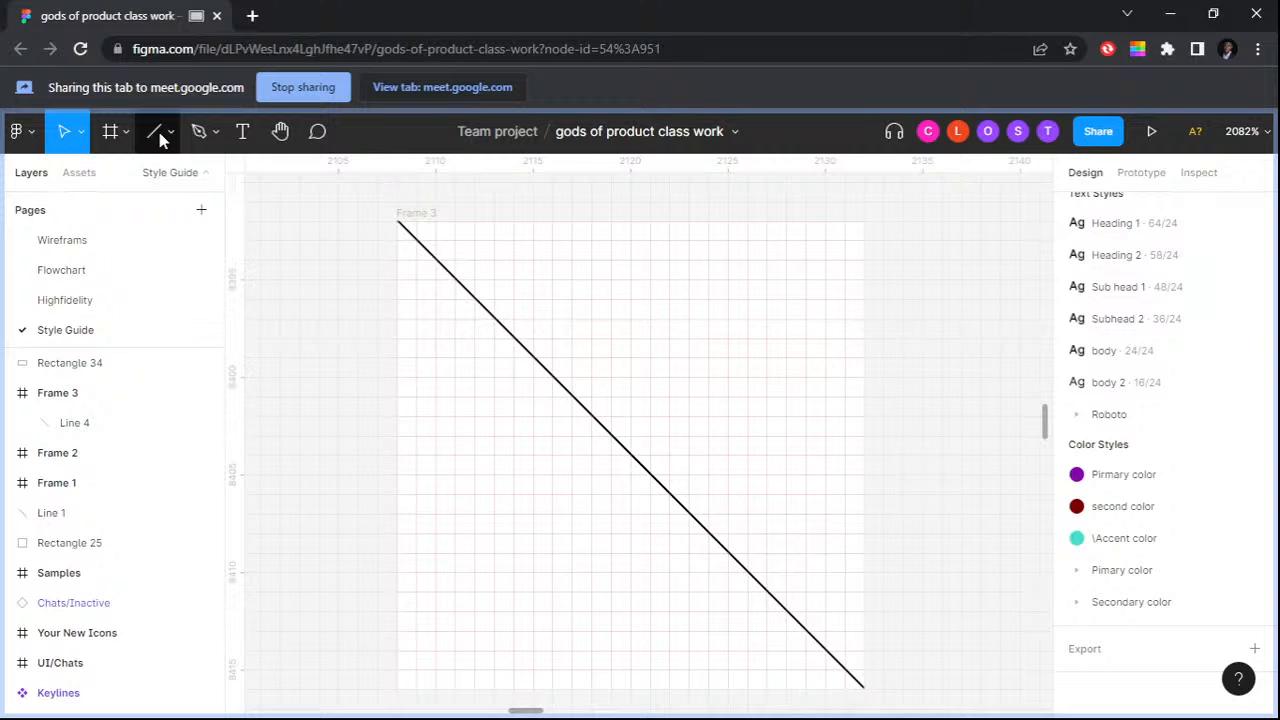
Step: Draw a second diagonal line across the gridded frame from its top-right corner to its bottom-left corner
click(160, 139)
click(162, 218)
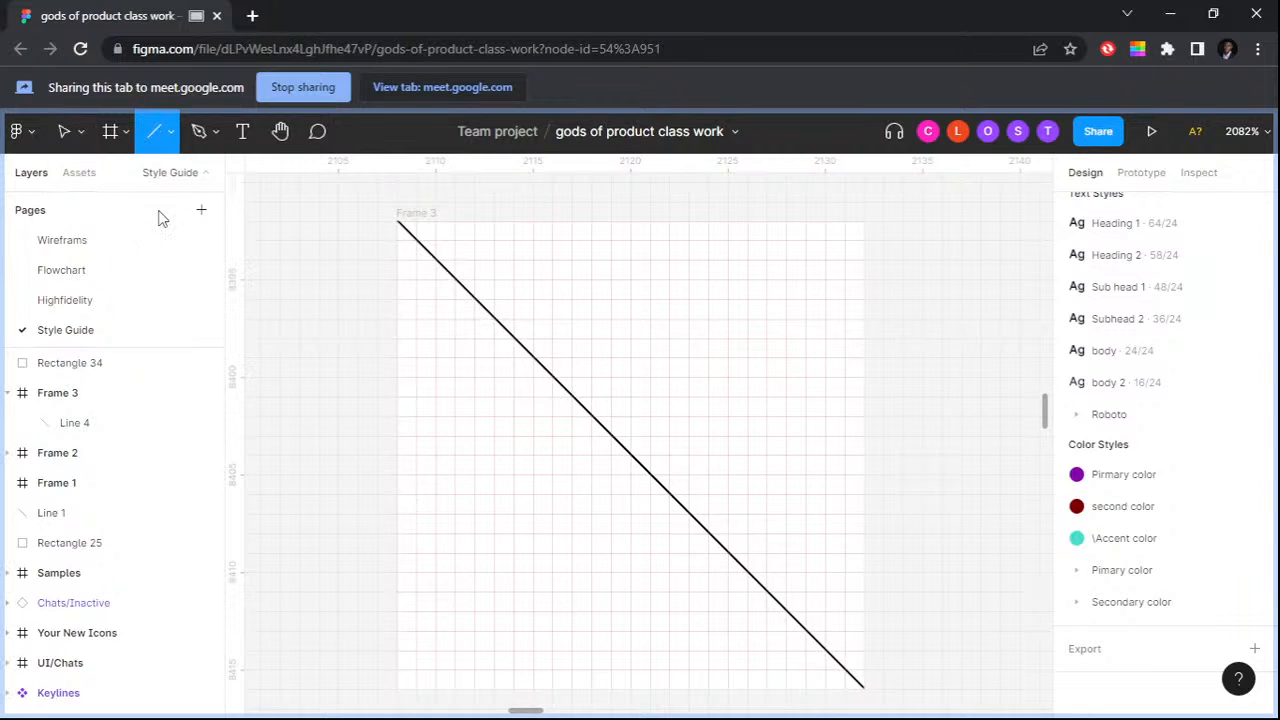
scroll(860, 196, down, 1)
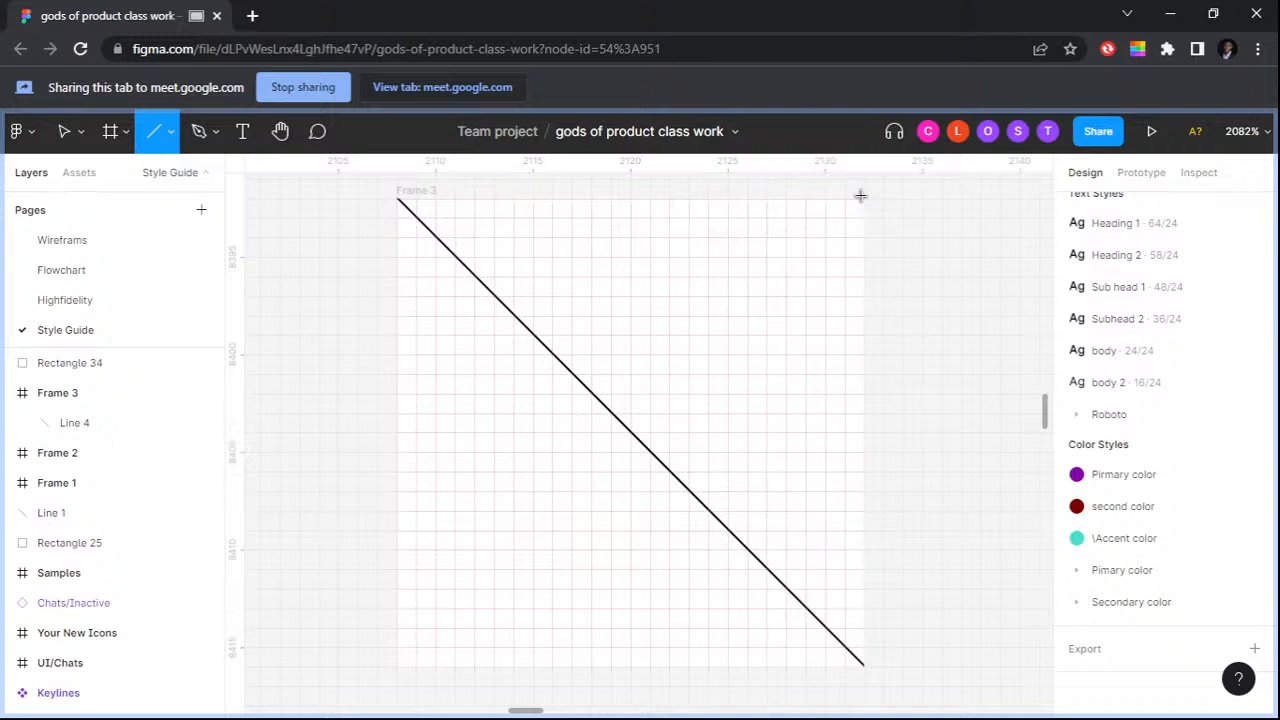
drag(860, 196, 378, 665)
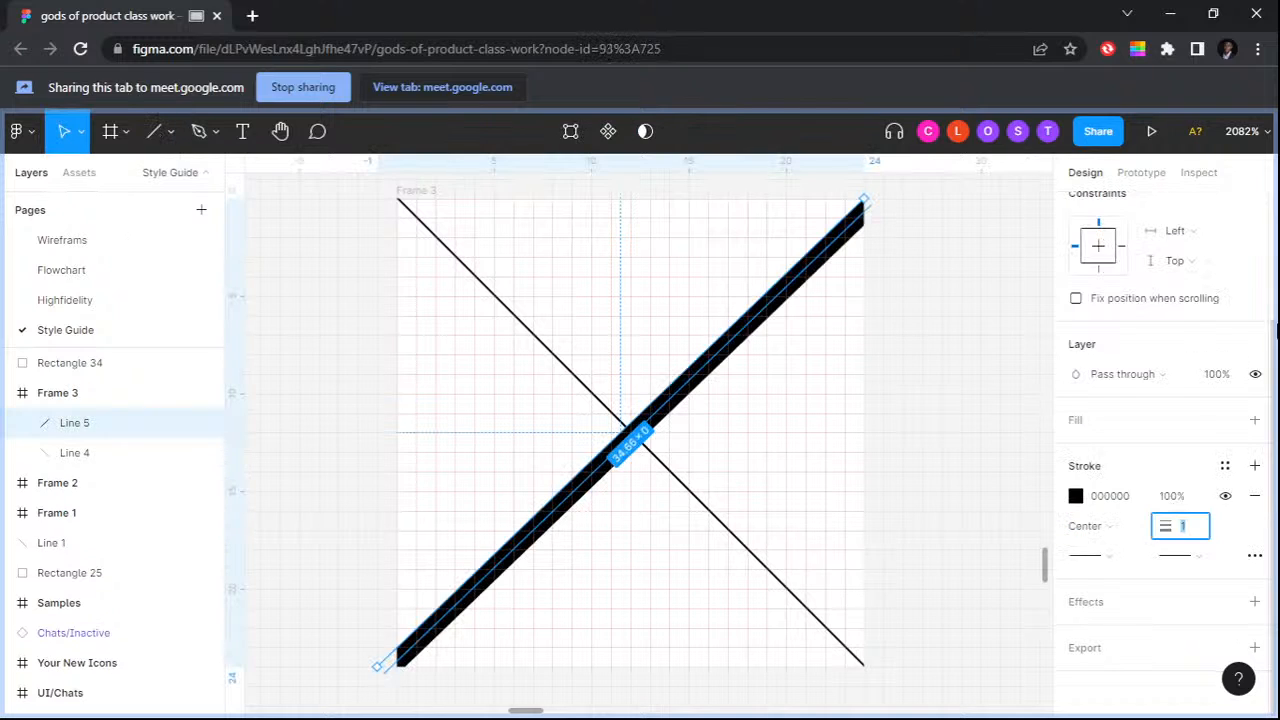
Step: Set the second diagonal line's stroke weight to 0.1 and its stroke alignment to Outside
text(0.1)
click(1088, 526)
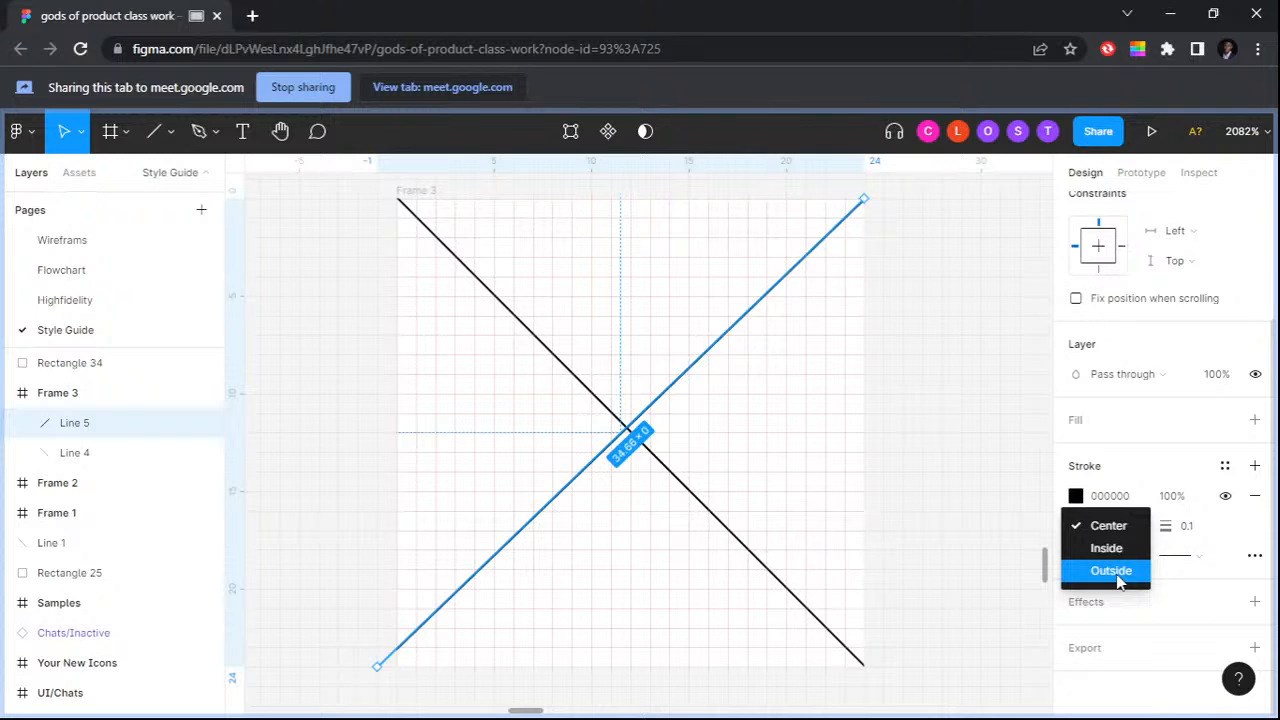
click(1112, 571)
scroll(845, 218, up, 2)
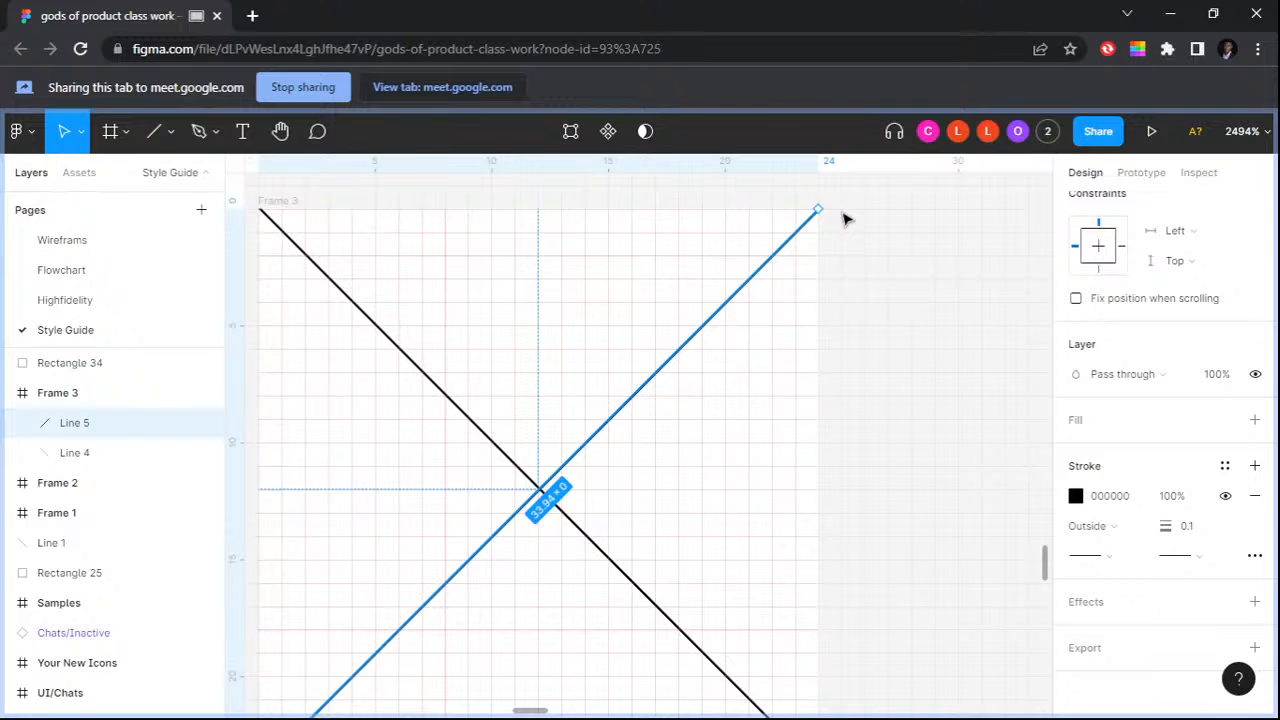
scroll(843, 219, down, 1)
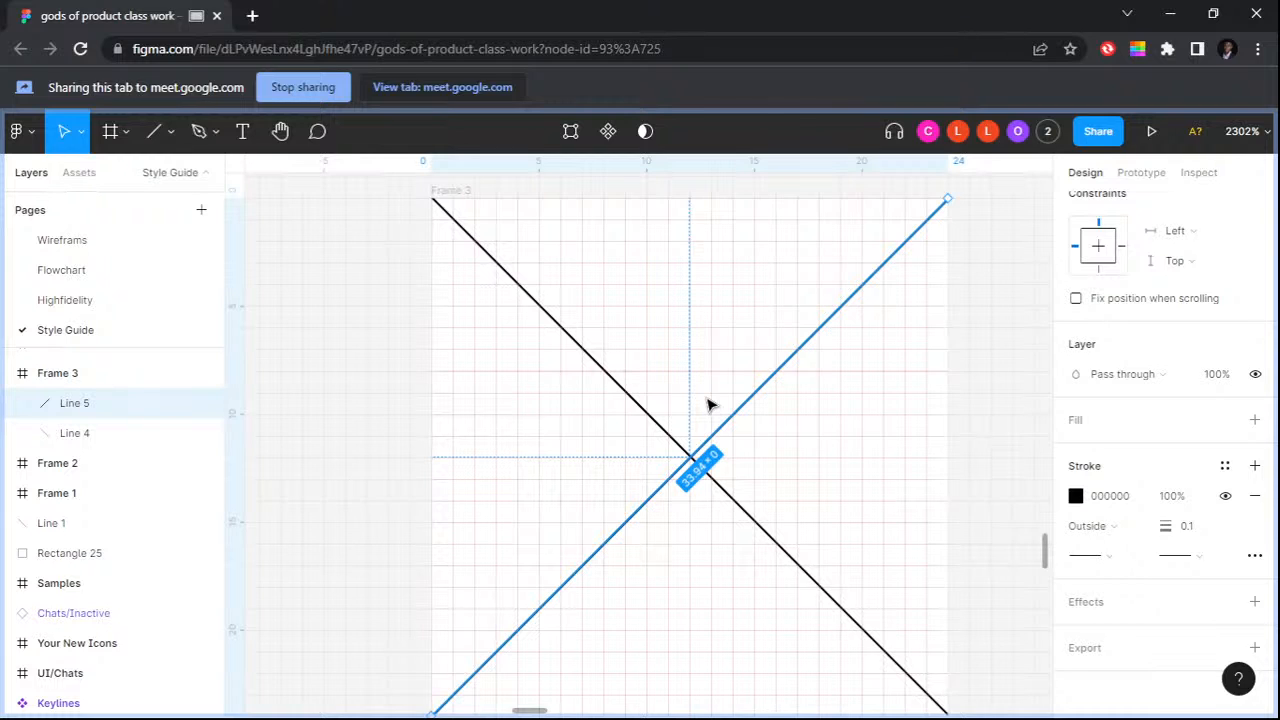
scroll(779, 378, down, 1)
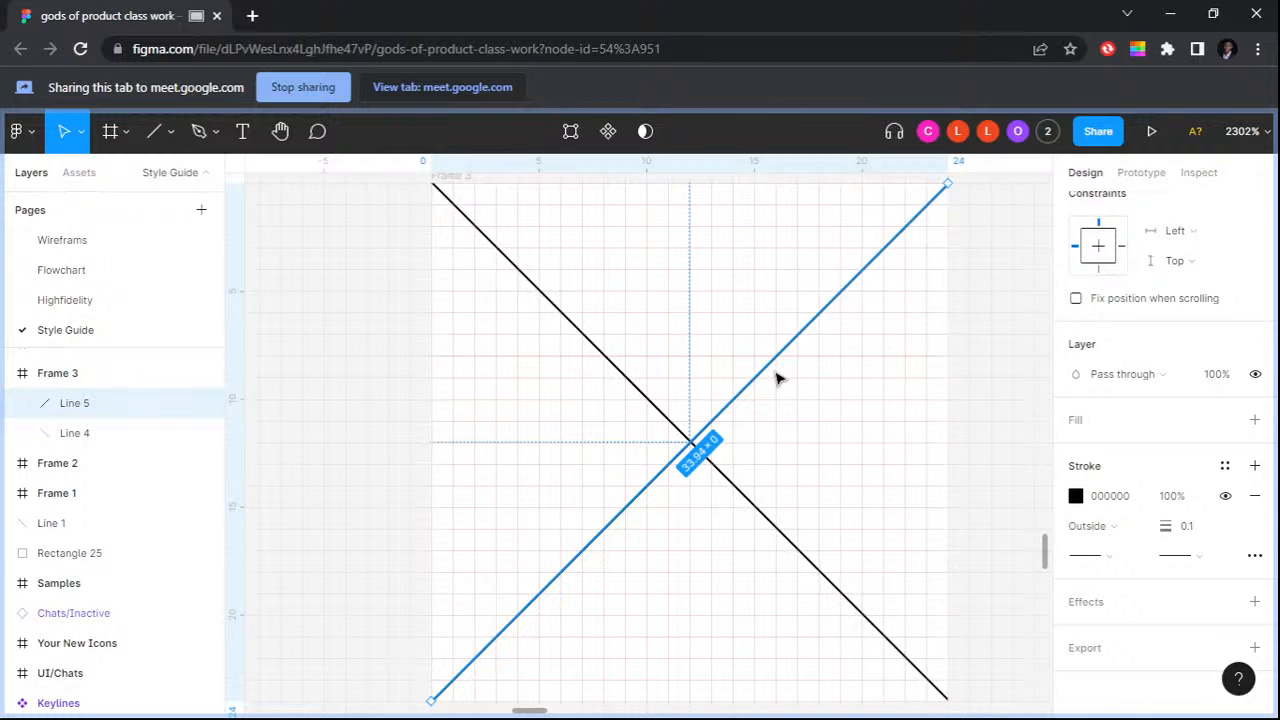
click(878, 414)
scroll(878, 414, right, 1)
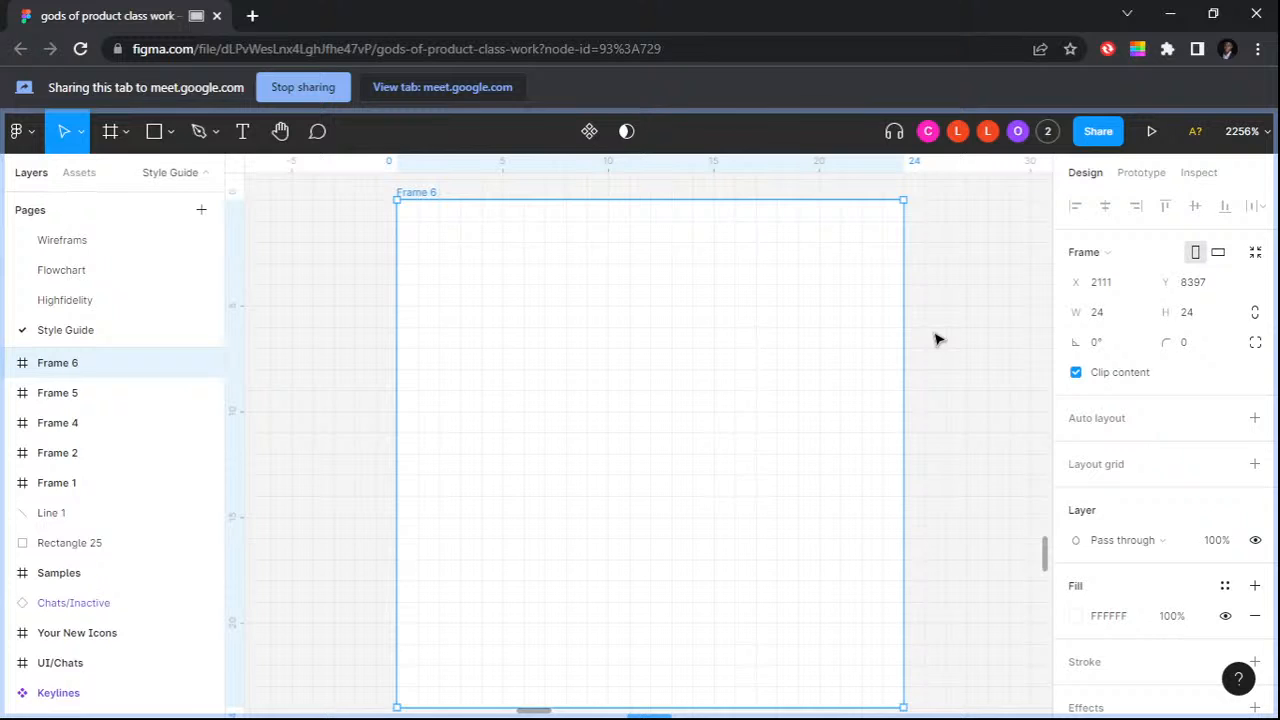
Step: Add a layout grid to the new empty 24 × 24 frame
click(1098, 466)
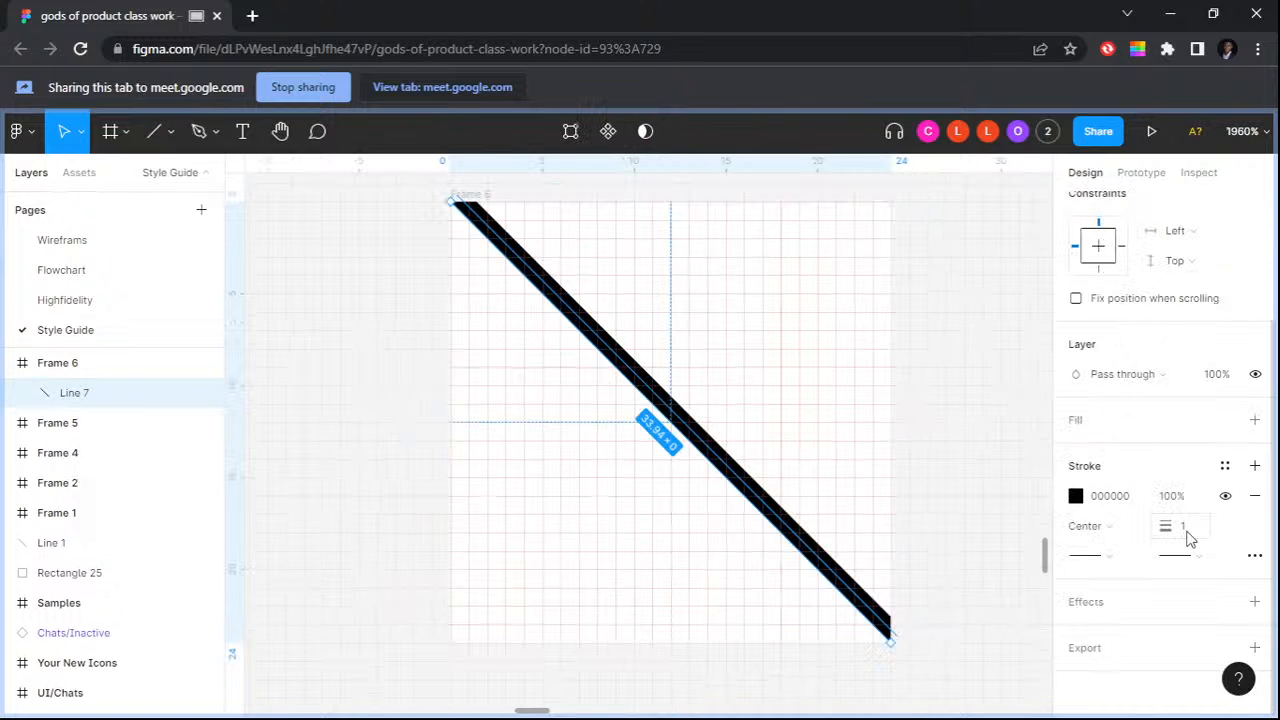
Step: Open the stroke weight of the new frame's diagonal line for editing
click(1189, 530)
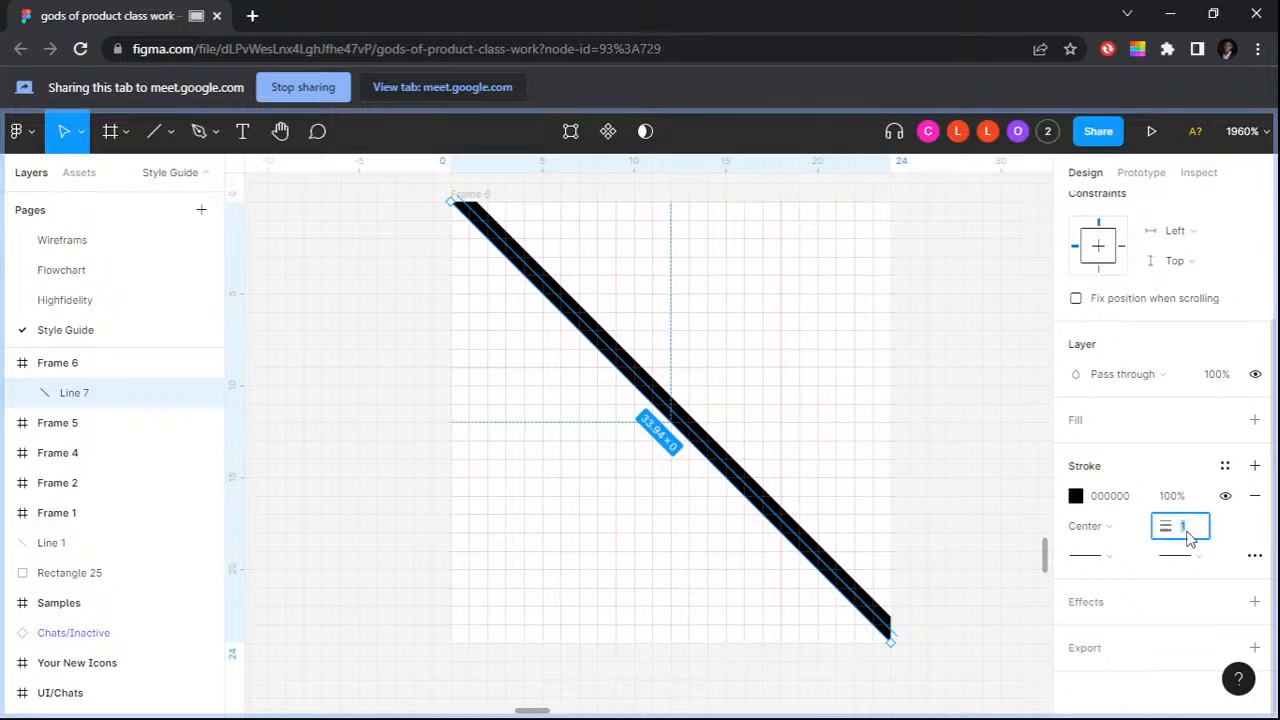
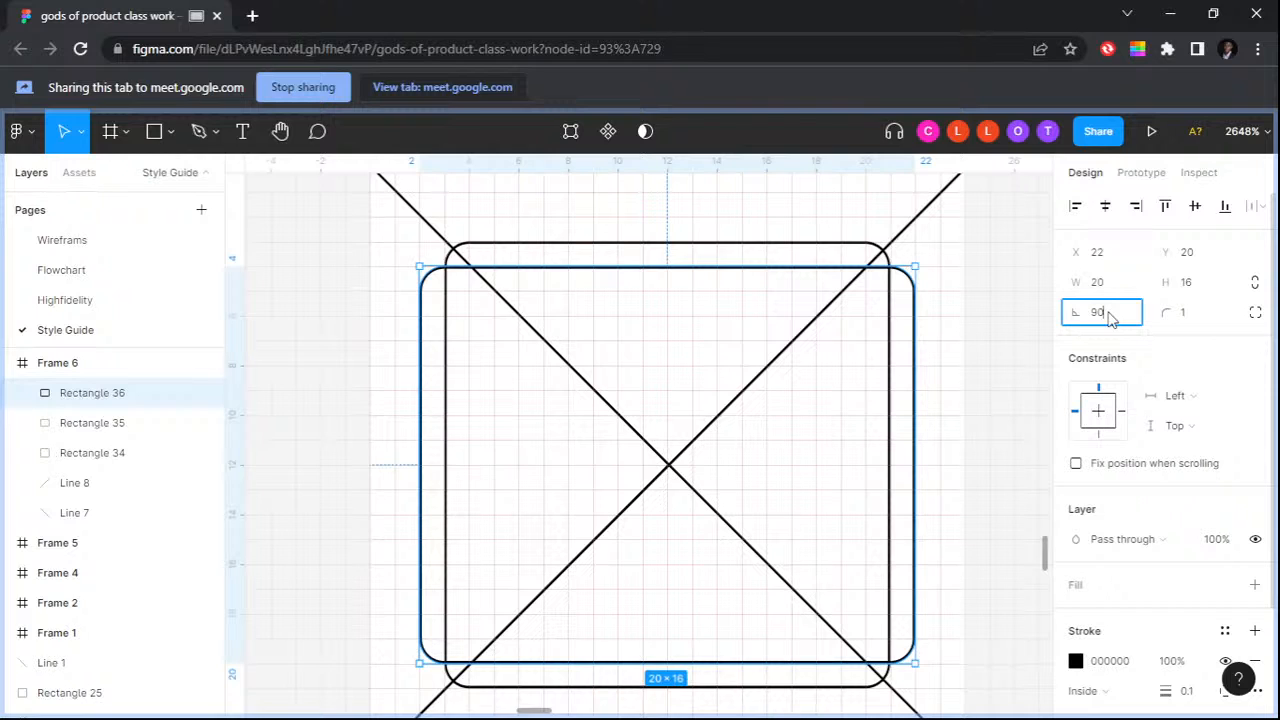
Step: Rotate the topmost 20 × 16 rounded rectangle in the frame by 90 degrees
key(Return)
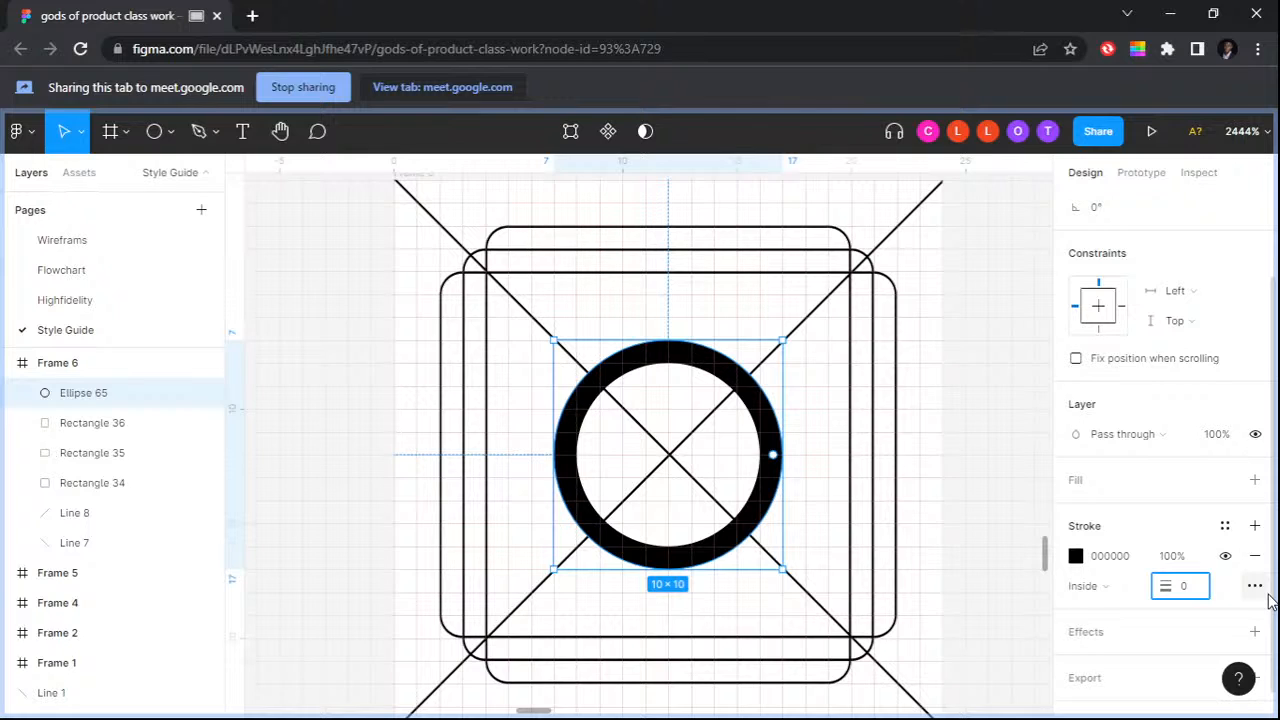
Step: Set the 10 × 10 centre circle's stroke weight to 0.1
text(.1)
key(Return)
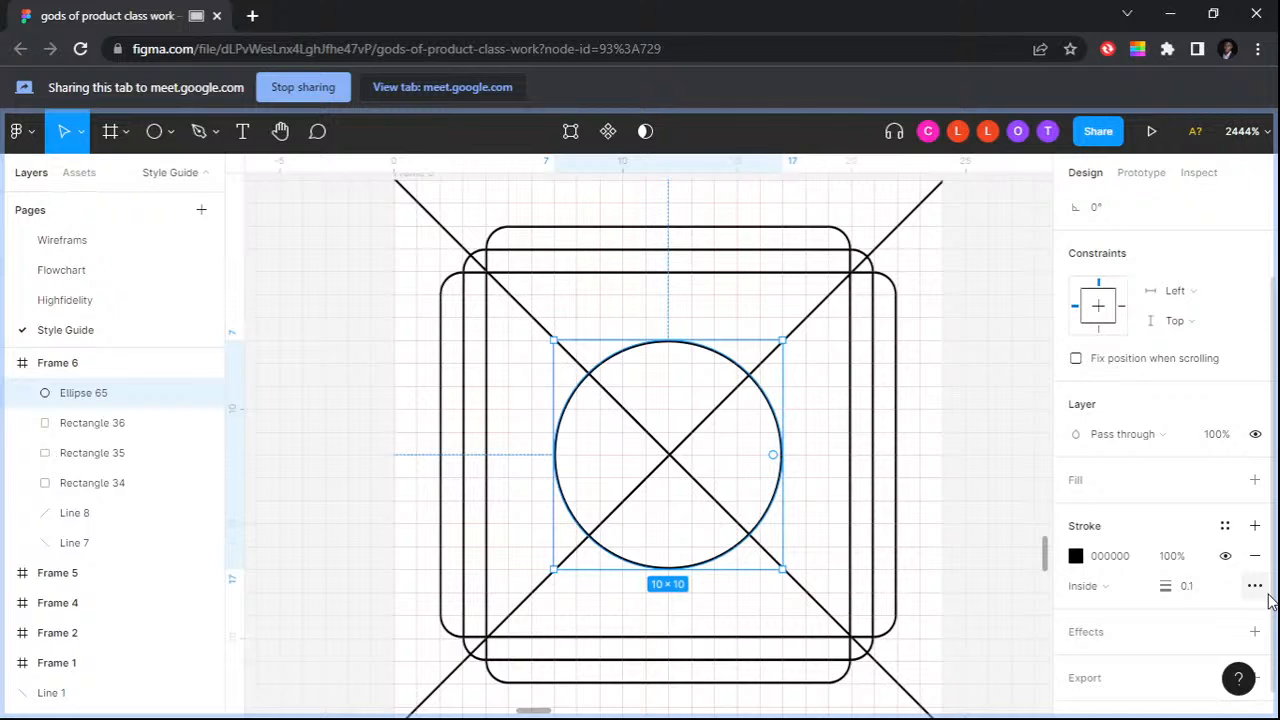
Step: Select all the keyline shapes in the 24 × 24 frame and change their stroke colour from black to grey
scroll(574, 405, down, 3)
key(ctrl+a)
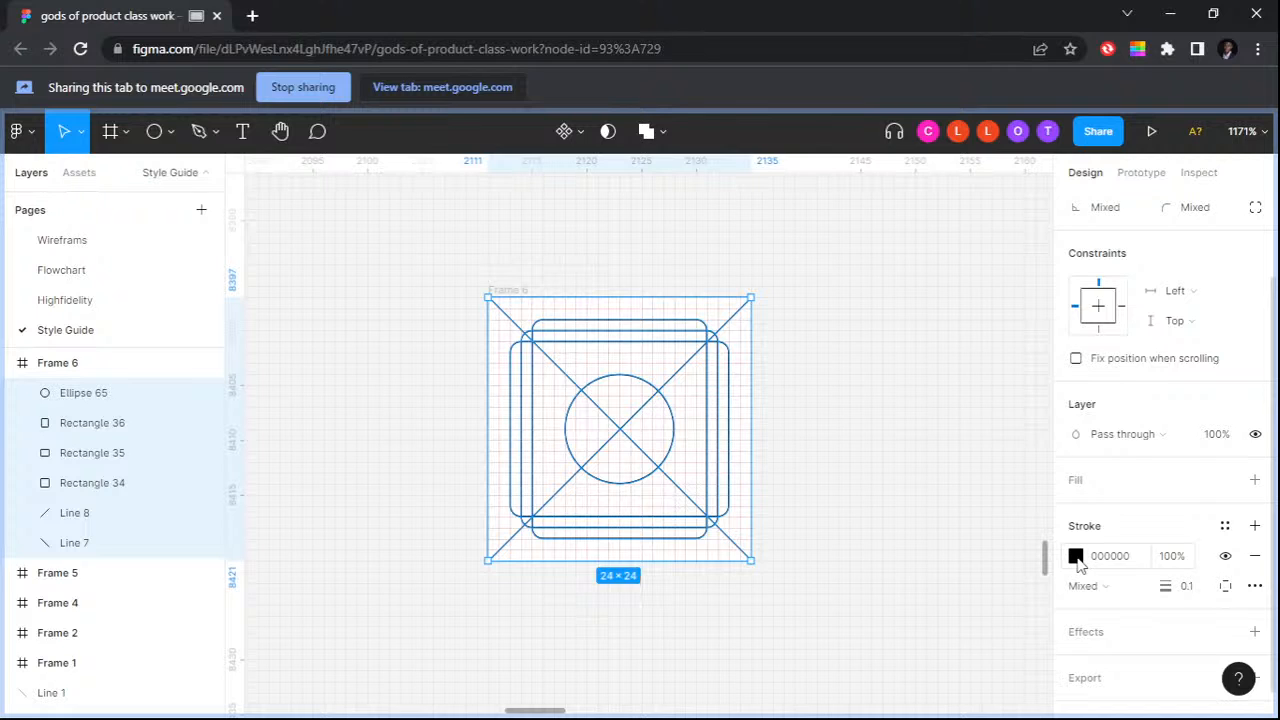
click(810, 371)
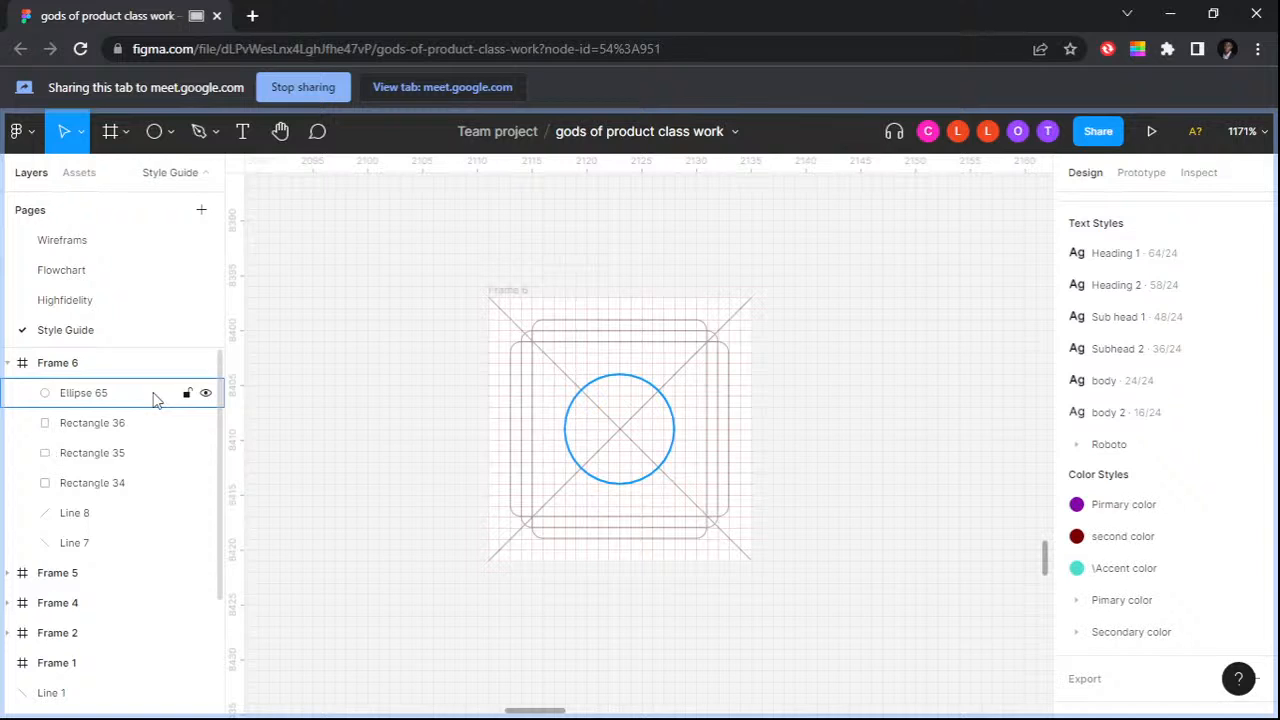
Step: Lock the centre circle and the portrait rounded rectangle in the keyline frame
click(186, 393)
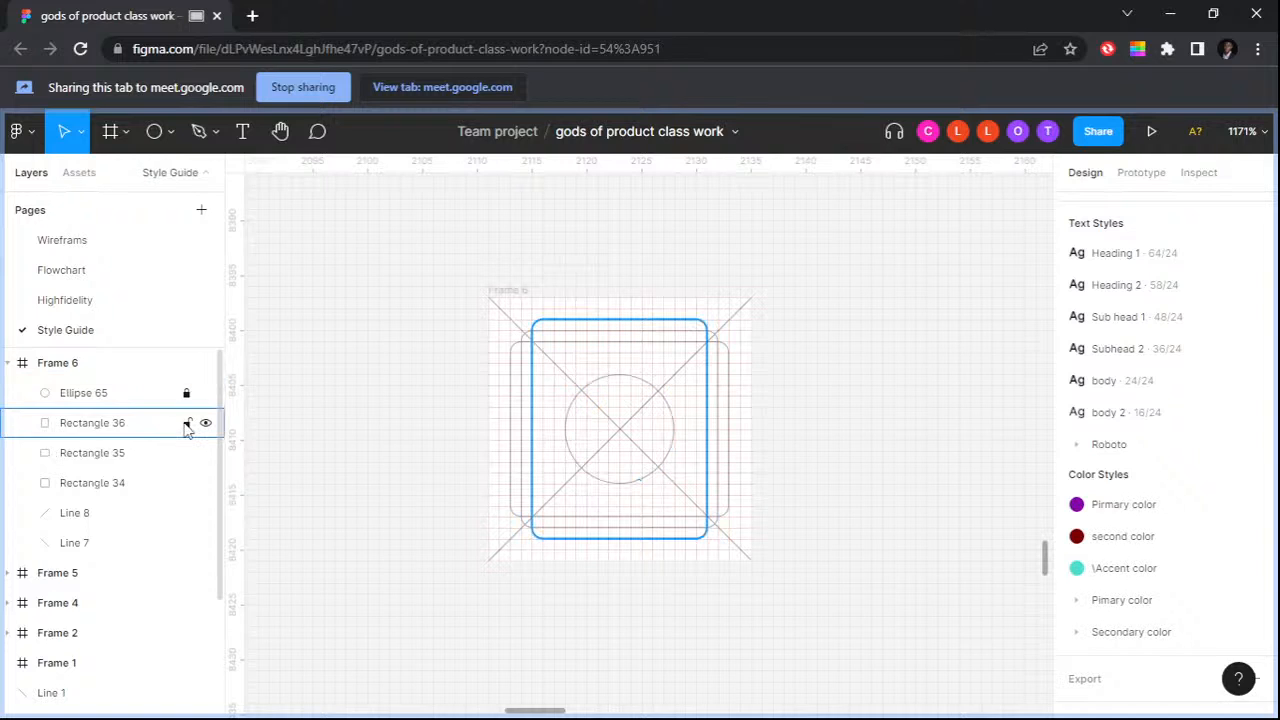
click(186, 424)
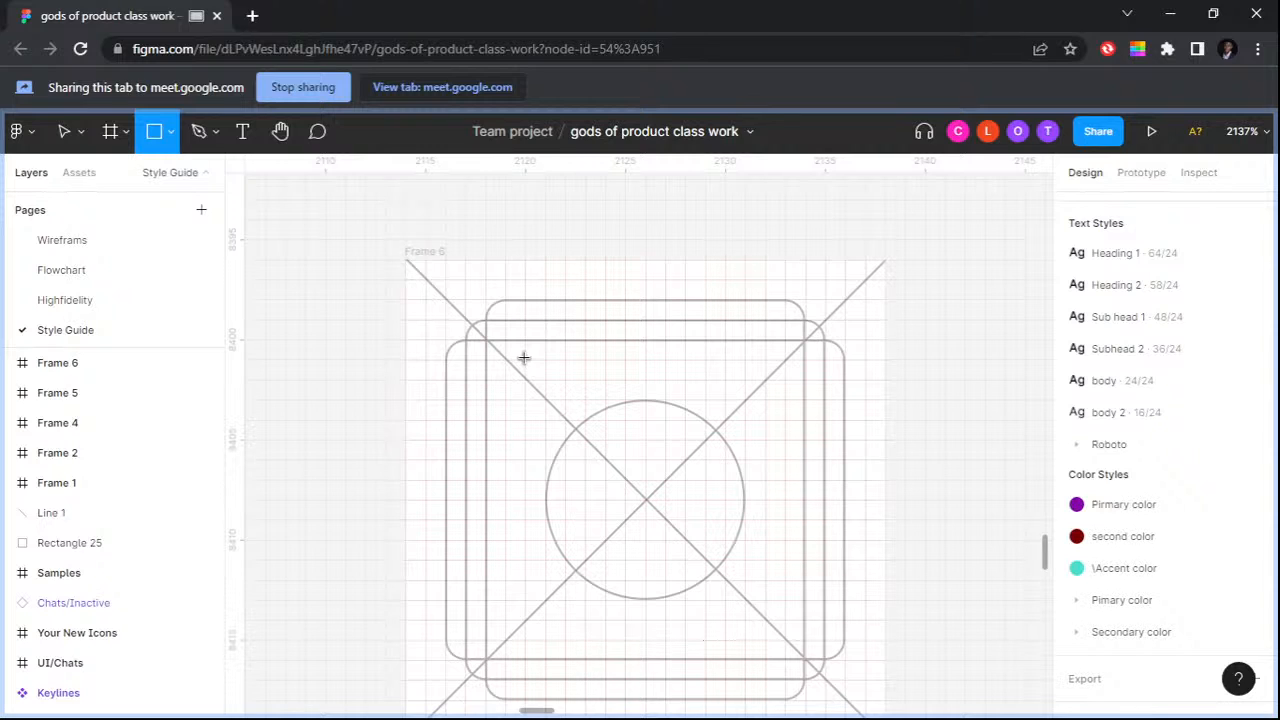
Step: Draw a 12 × 6 rectangle over the upper half of the keylines and adjust its corner radius
drag(524, 358, 763, 398)
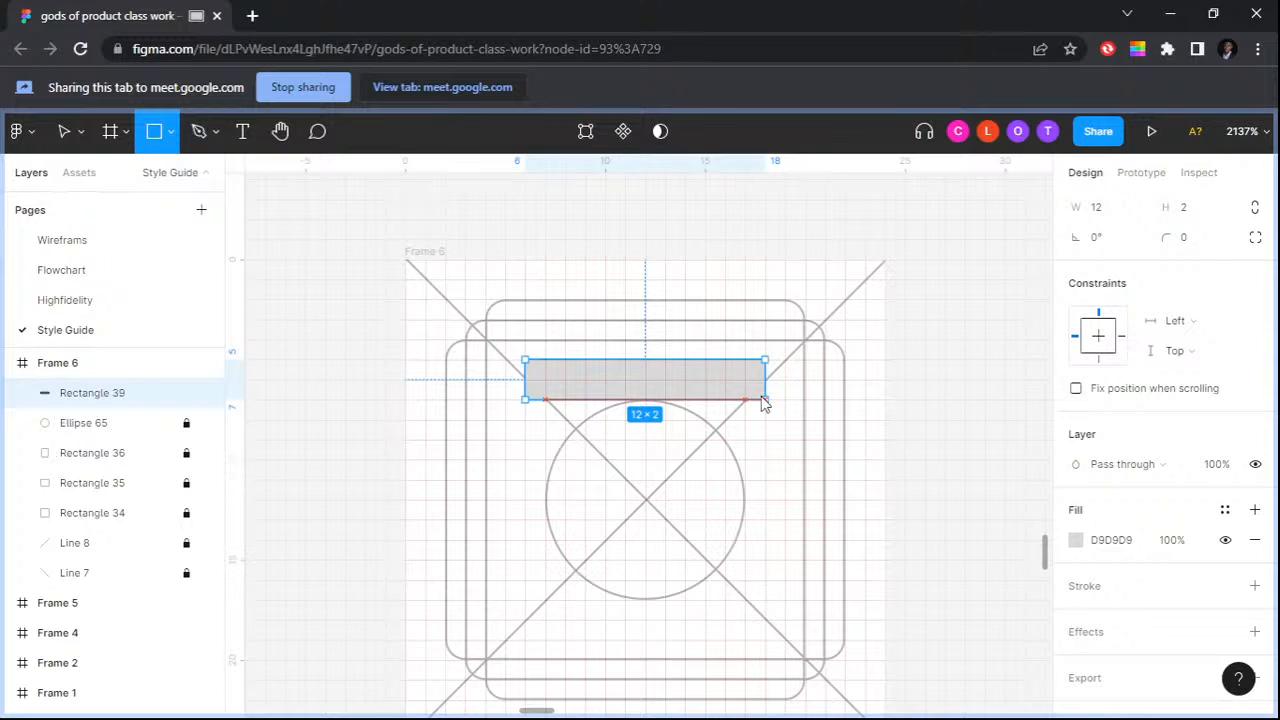
drag(764, 402, 765, 480)
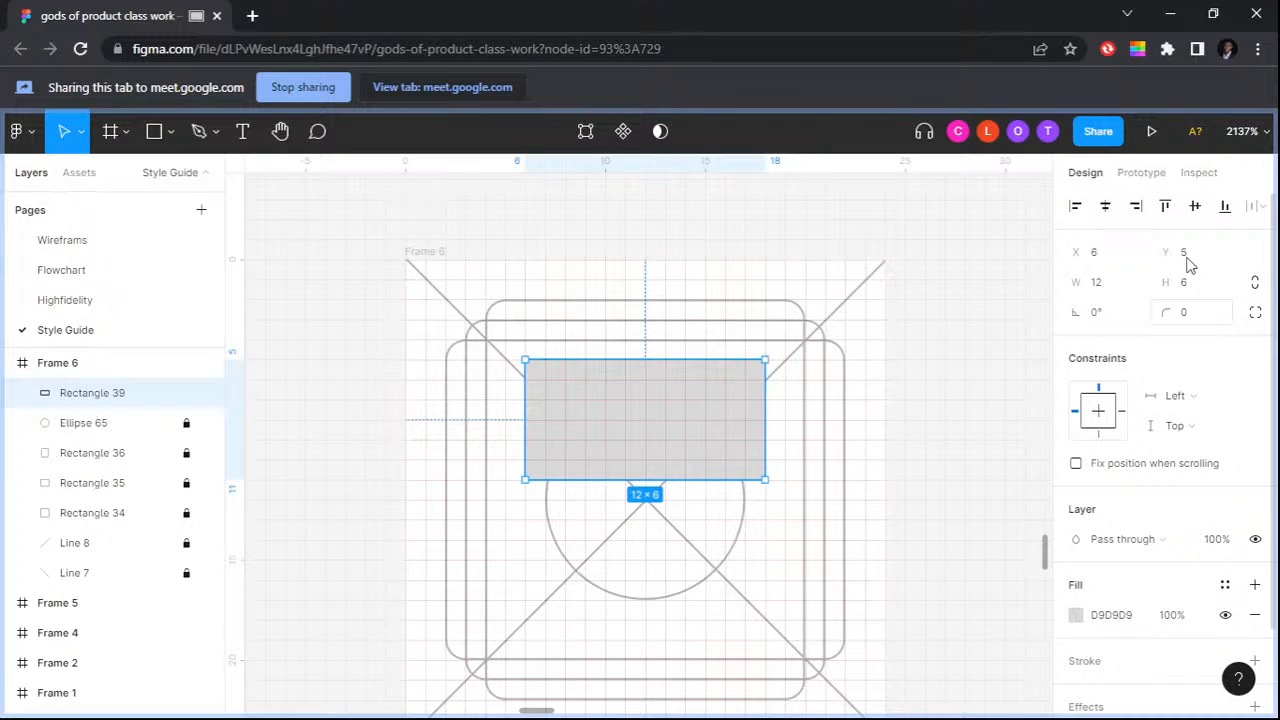
drag(1166, 312, 1212, 312)
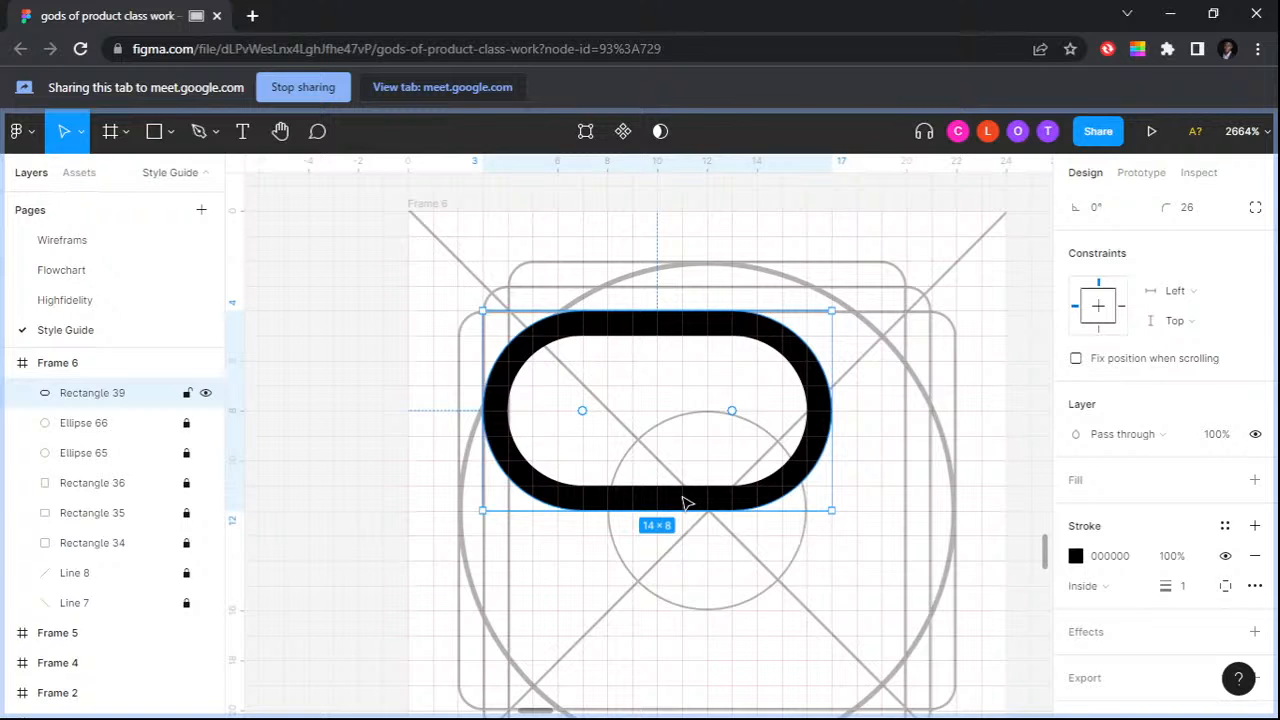
Step: Delete the 14 × 8 pill outline and draw a replacement rectangle 13 × 8 at X 4, Y 4 with corner radius 25
key(Delete)
click(171, 132)
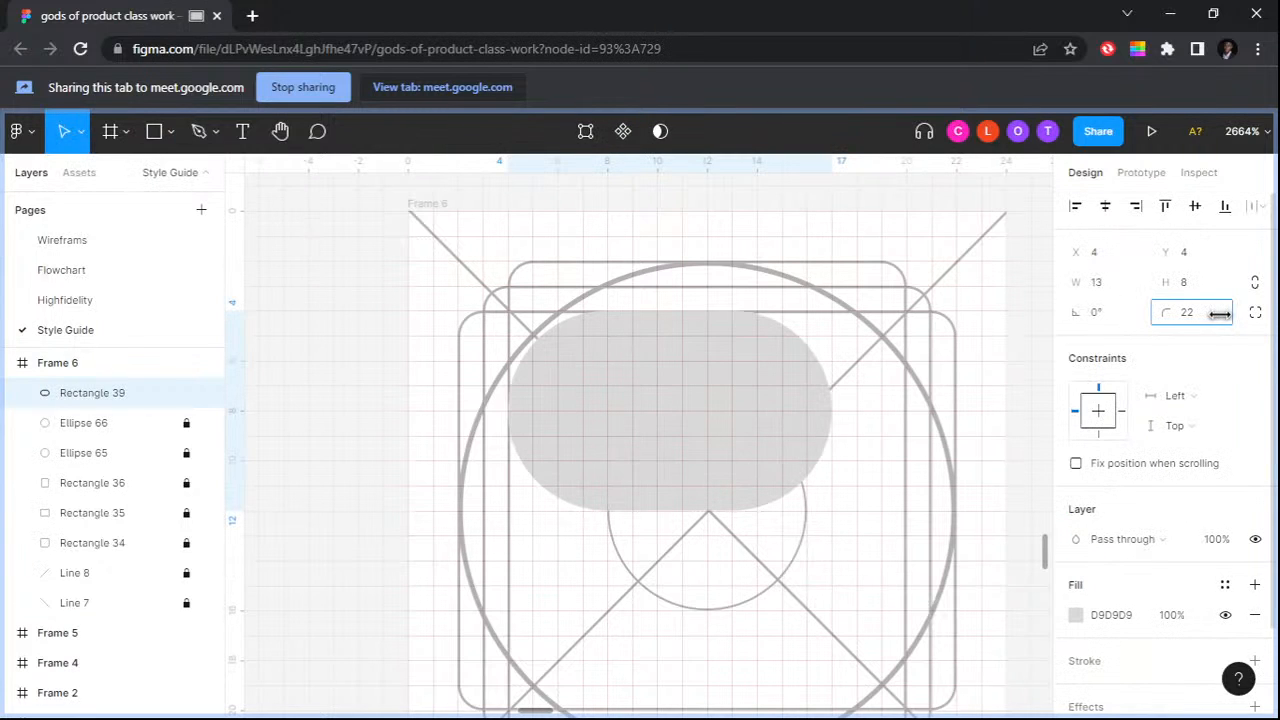
drag(1219, 314, 1227, 314)
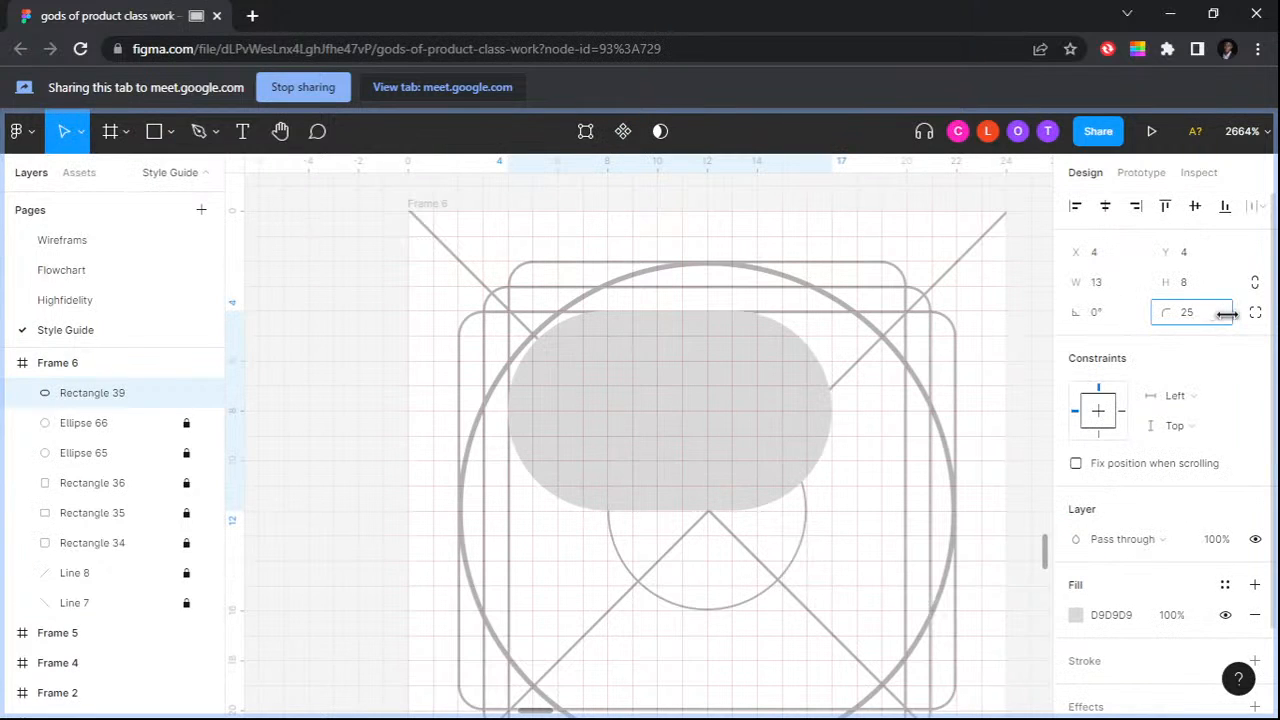